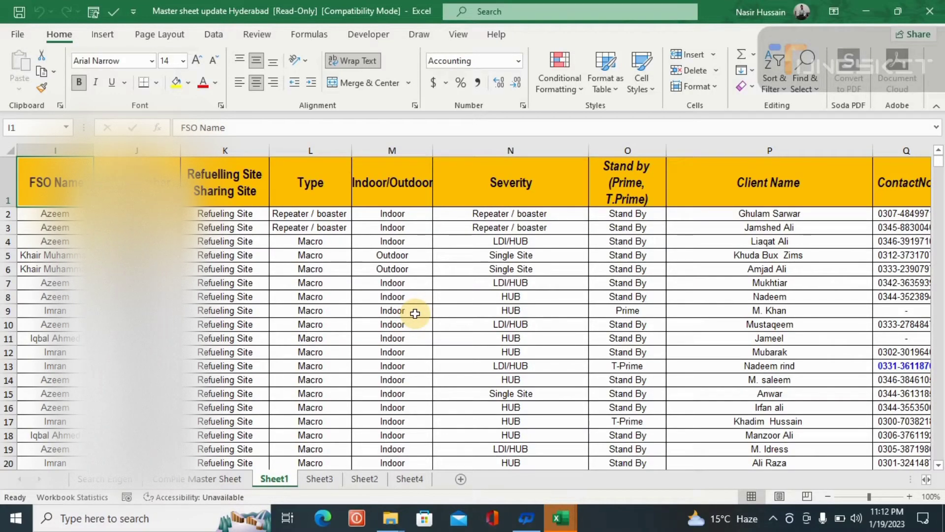
Step: Autofit the Indoor/Outdoor column M, then jump down the FSO Name records to the last rows
double_click(431, 148)
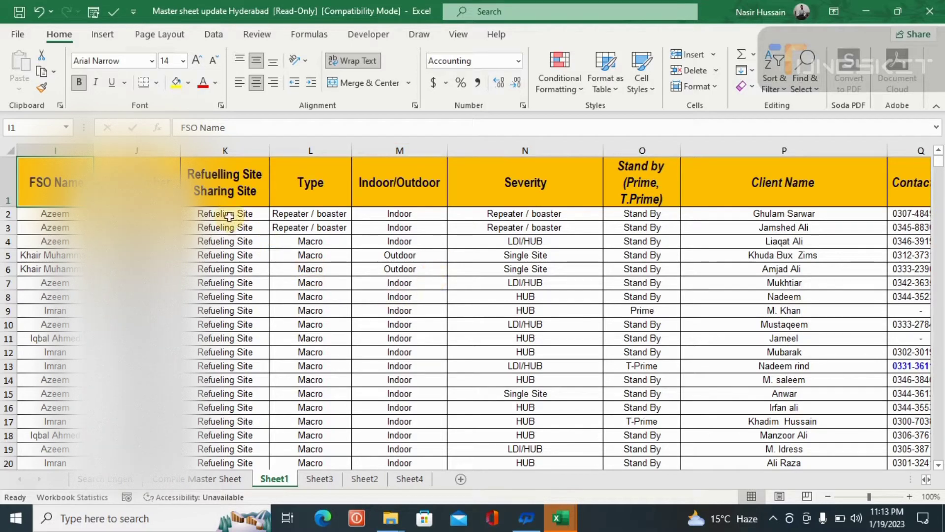
click(54, 217)
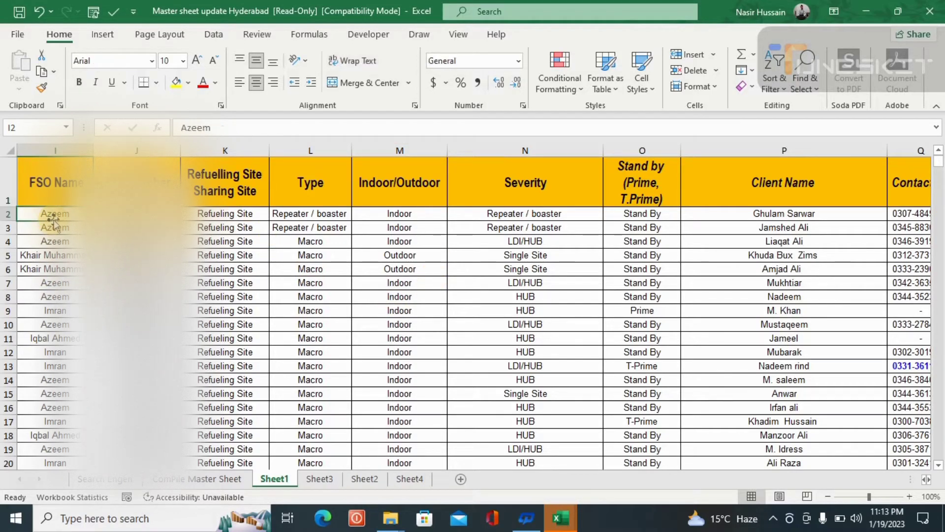
key(ctrl+Down)
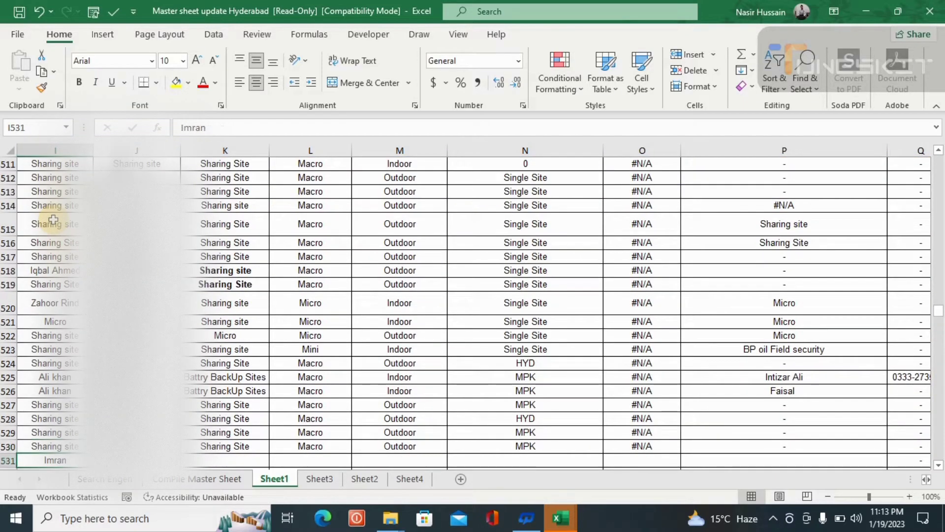
key(ctrl+Down)
key(ctrl+Down)
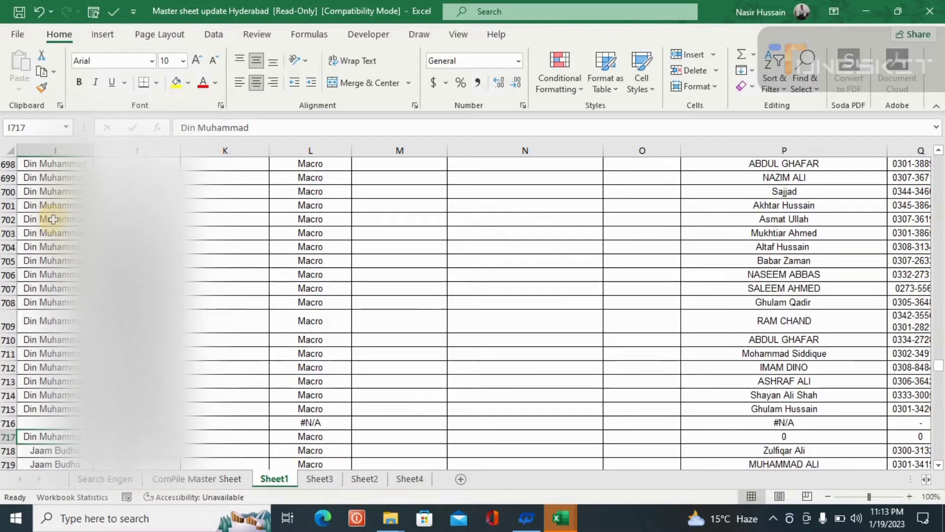
key(ctrl+Down)
Step: Check the sheet's end, then return up and across the header row to S.No. in column A
key(ctrl+Down)
key(ctrl+Down)
key(Right)
key(Right)
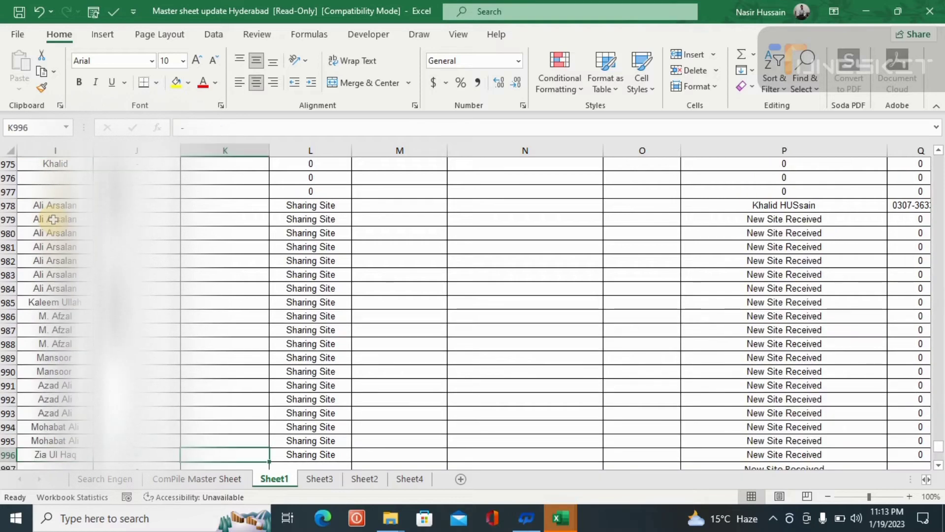
key(Right)
key(Right)
key(ctrl+Down)
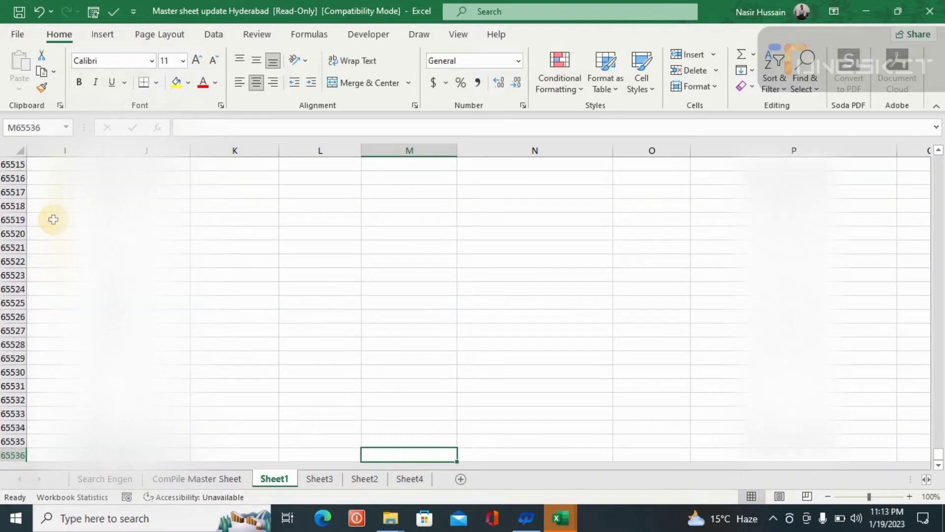
key(ctrl+Up)
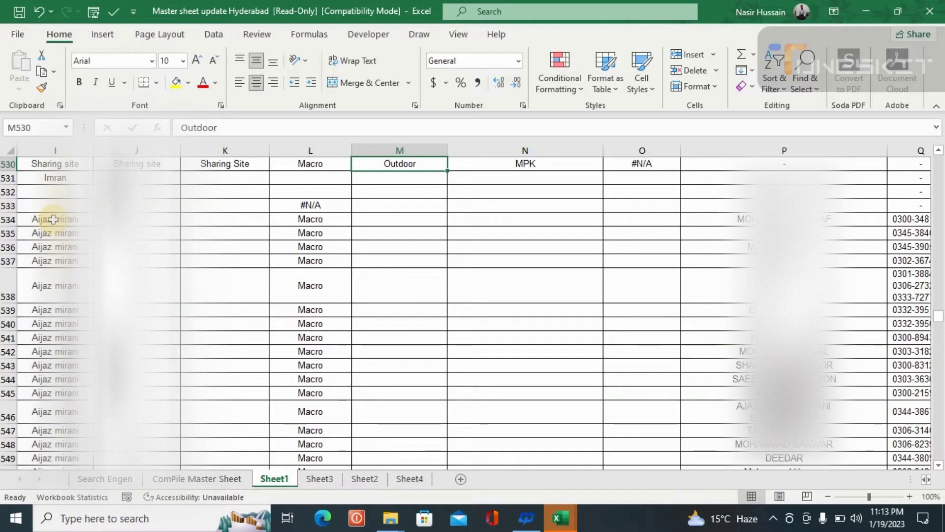
key(Left)
key(ctrl+Up)
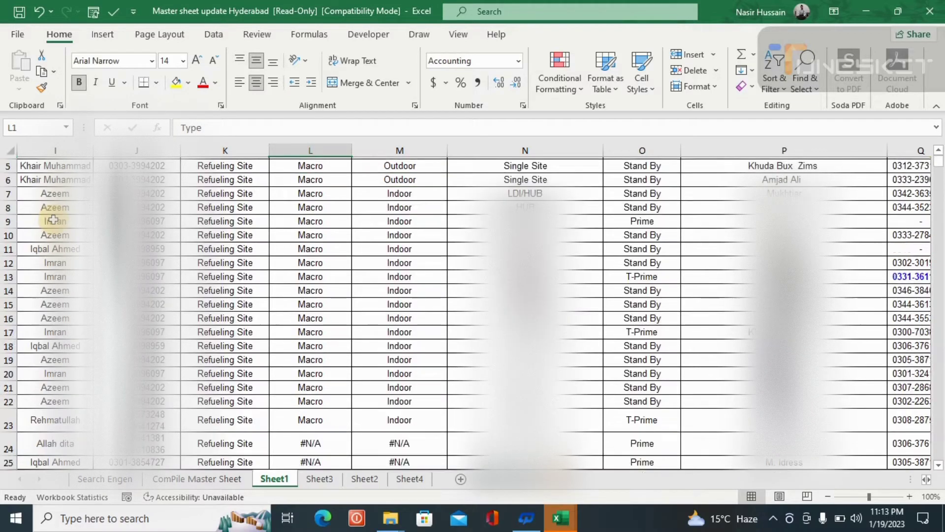
key(Right)
key(Left)
key(Left)
key(Left)
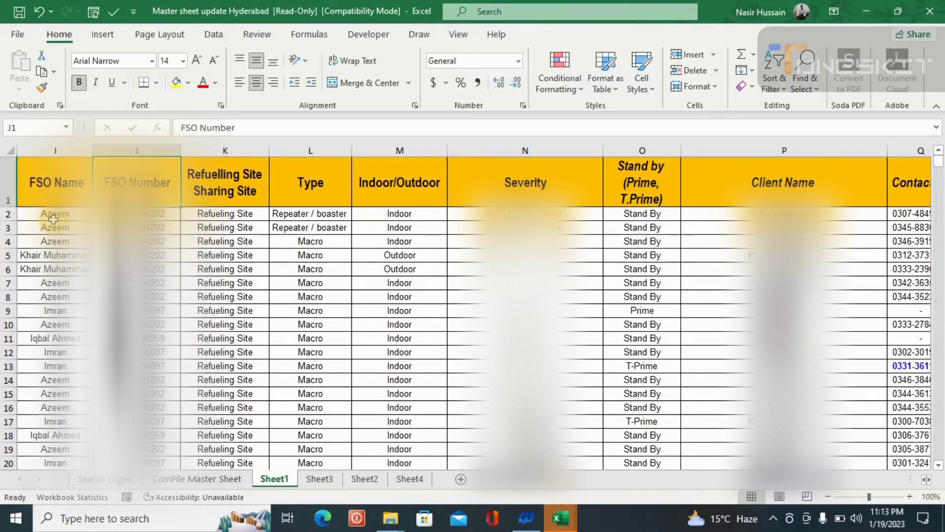
key(Left)
key(Right)
key(Right)
key(Right)
key(Right)
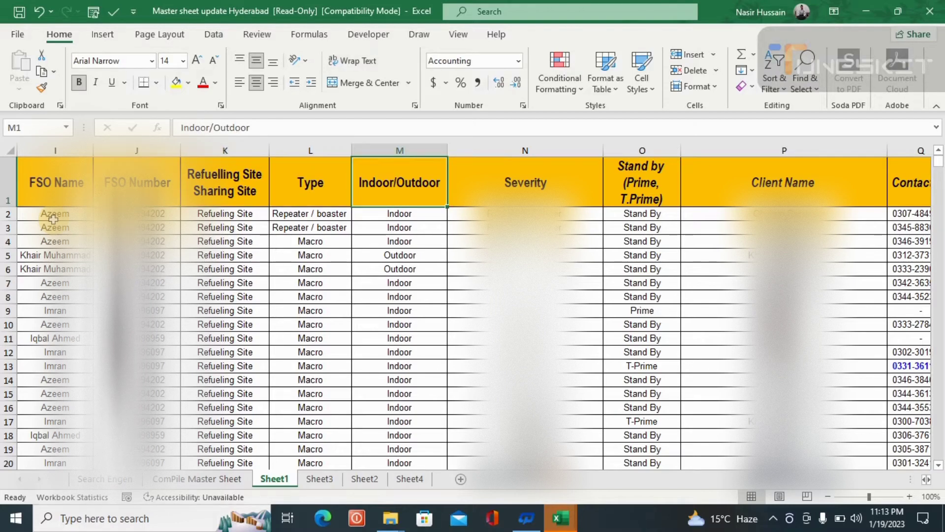
key(Right)
key(Right)
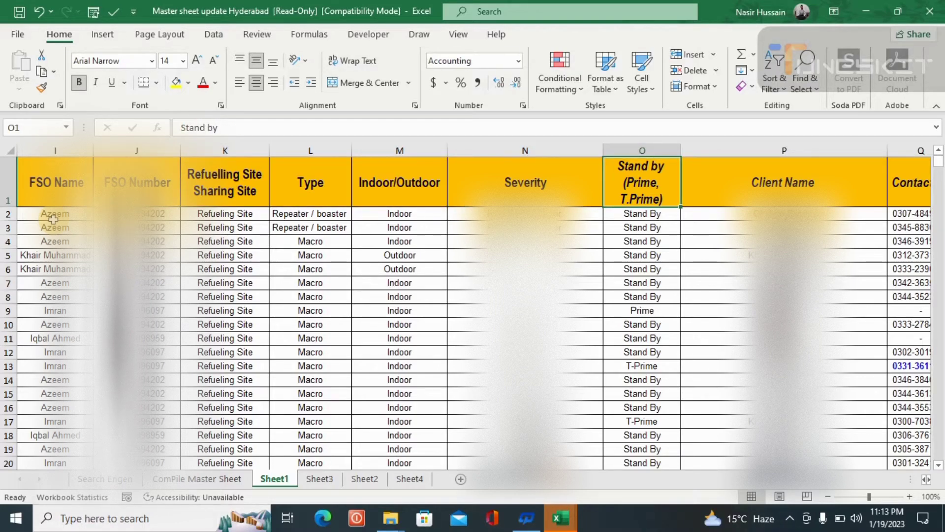
key(Right)
key(Right)
key(Right)
key(Right)
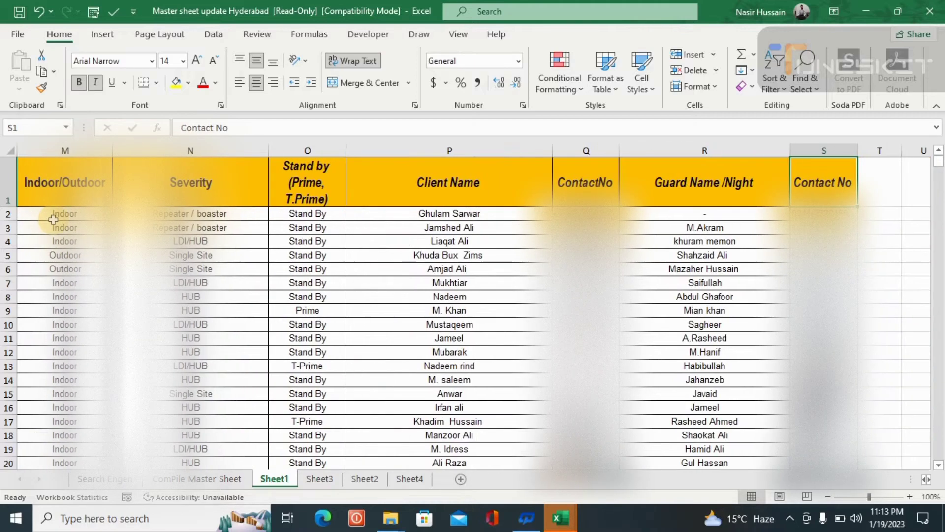
key(Left)
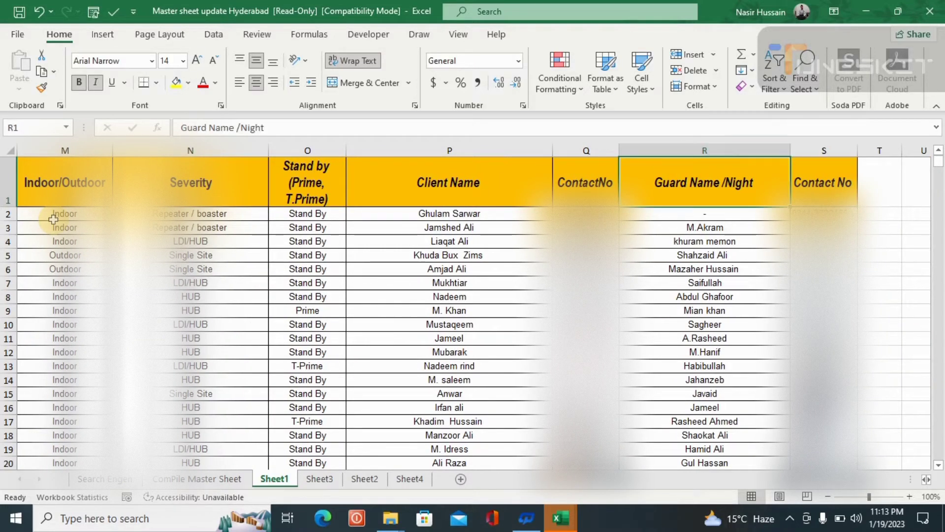
key(Left)
key(Left)
key(Left)
key(Left)
key(Left)
key(Left)
key(Left)
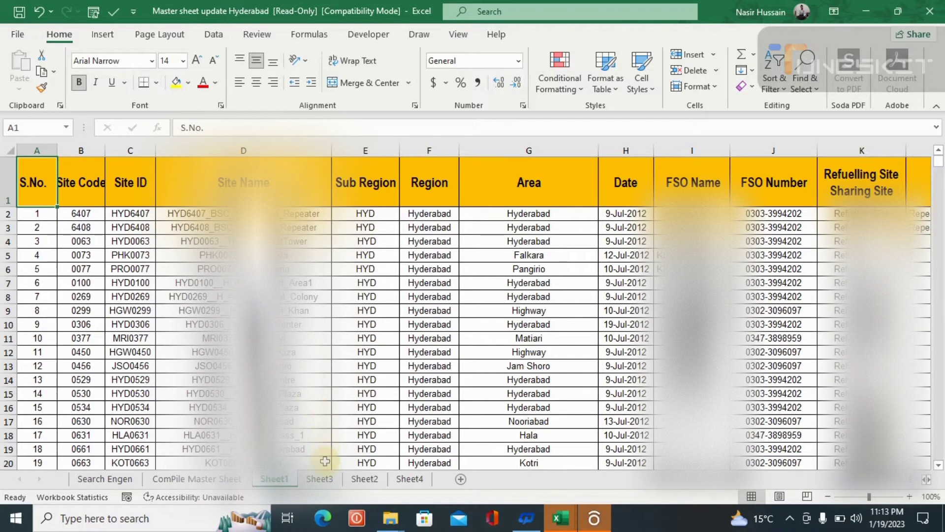
Step: Enter Sukkur in C3 beneath the Region header on Sheet3
click(326, 479)
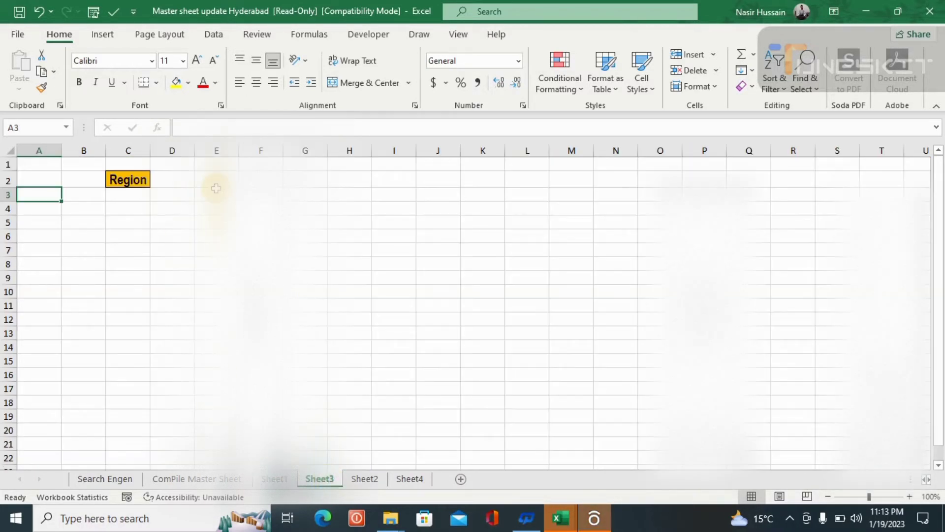
click(134, 183)
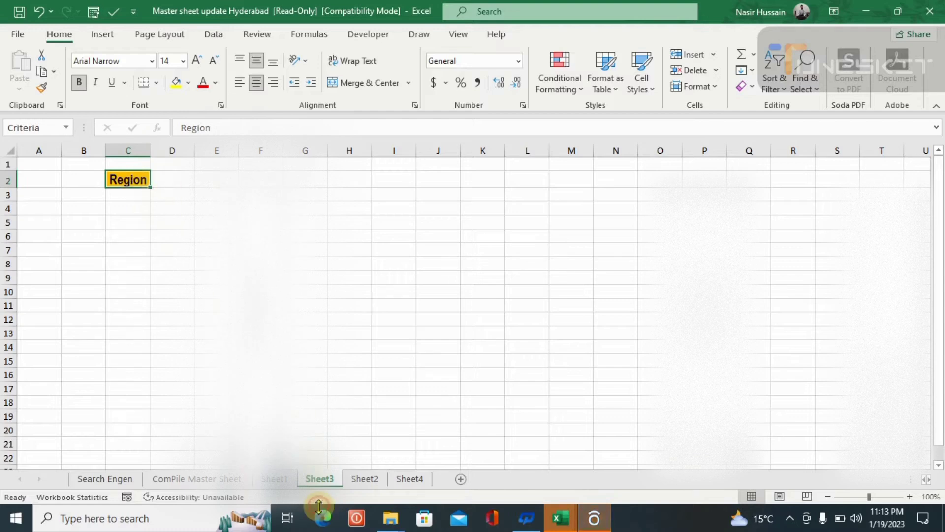
click(370, 478)
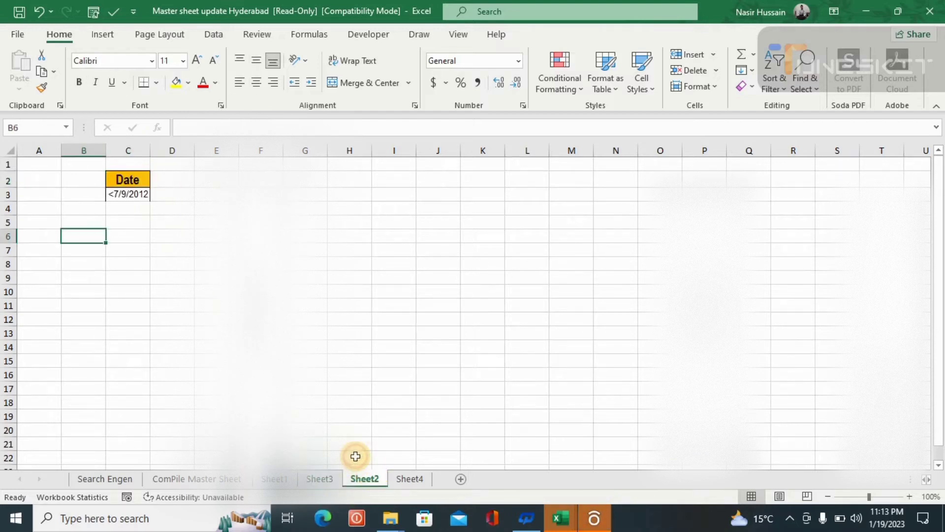
click(318, 480)
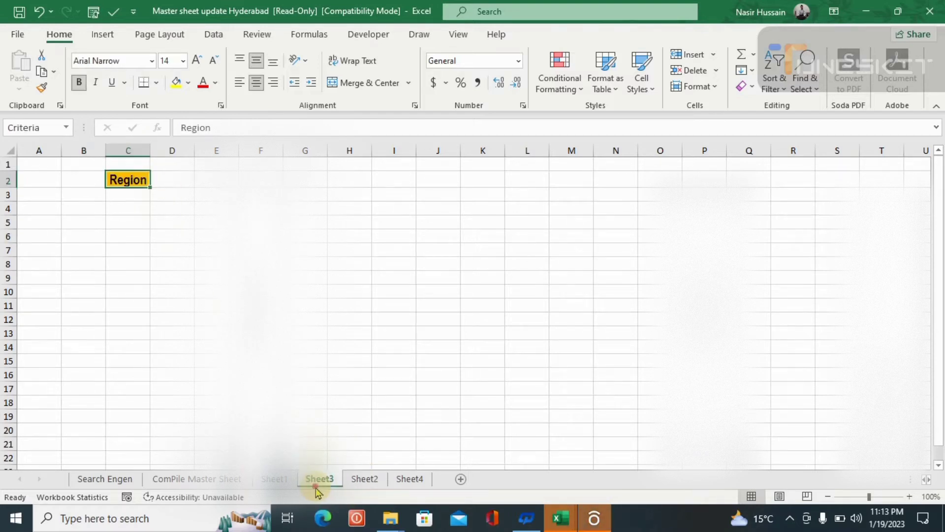
click(137, 195)
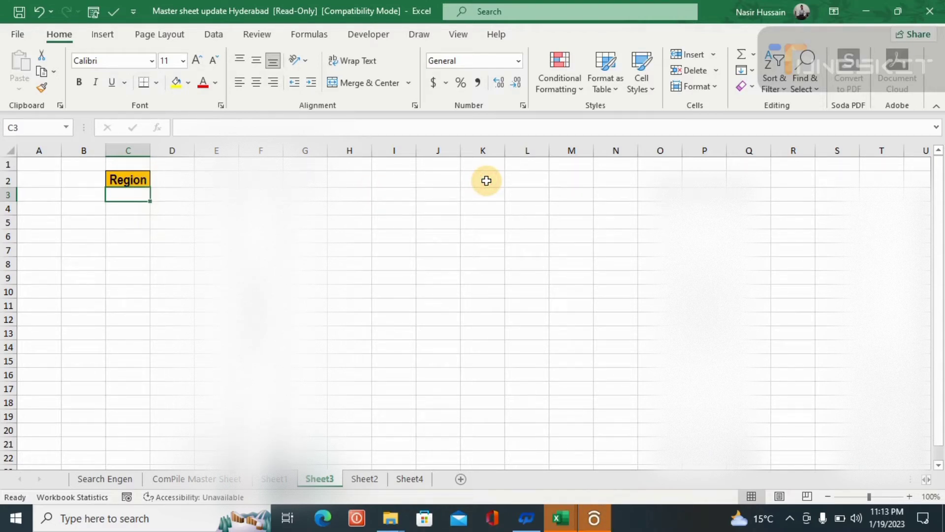
text(Sukkur)
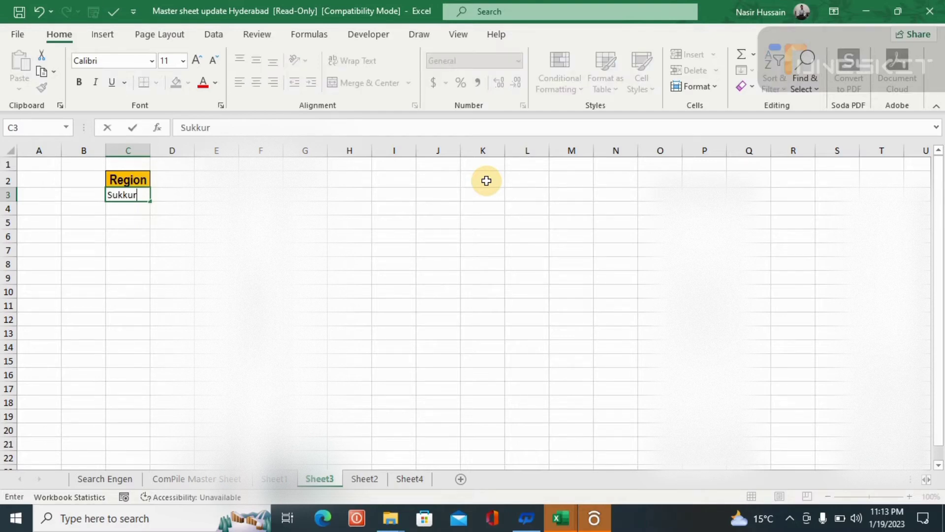
key(Return)
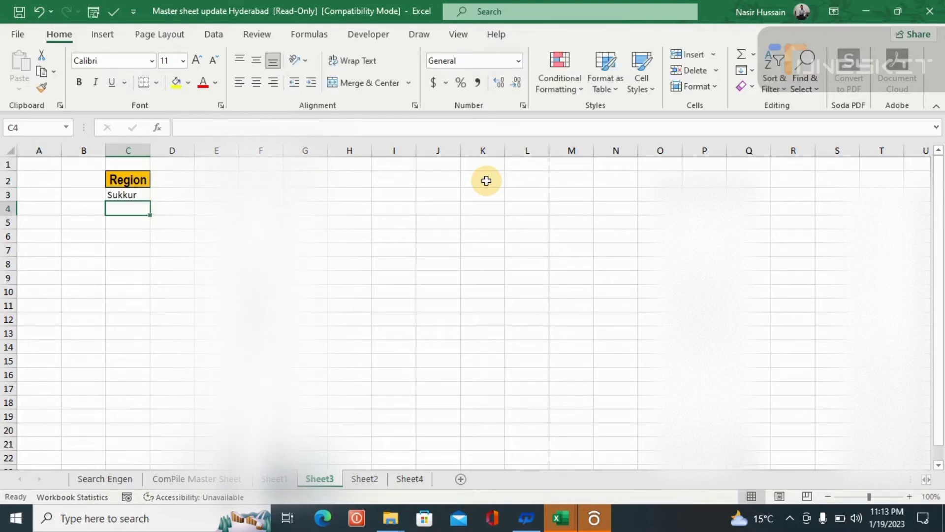
key(Up)
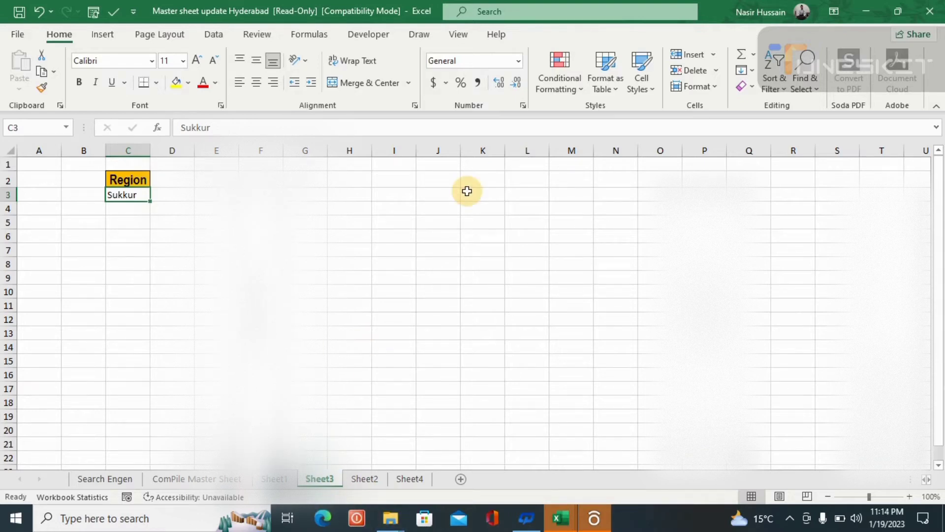
Step: In Advanced Filter, choose copy to another location with list range Sheet1!$A$1:$S$1001
click(217, 37)
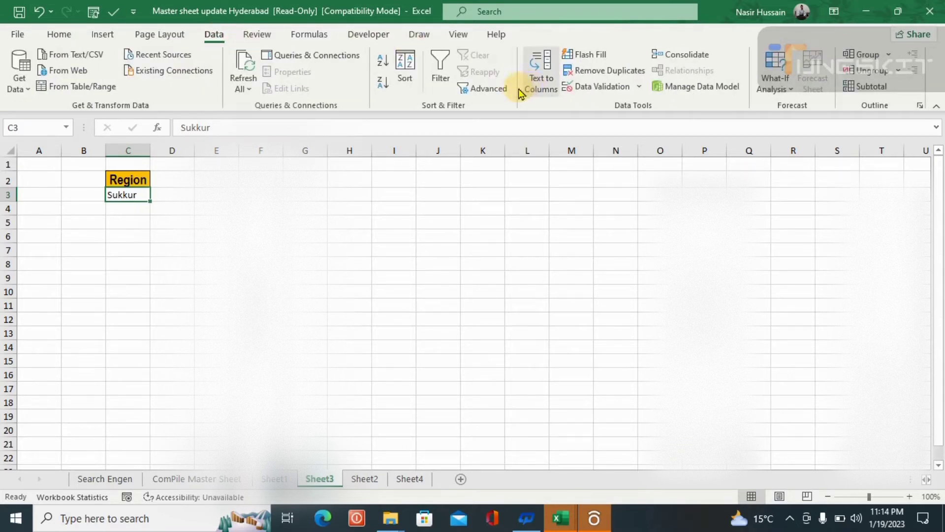
click(496, 87)
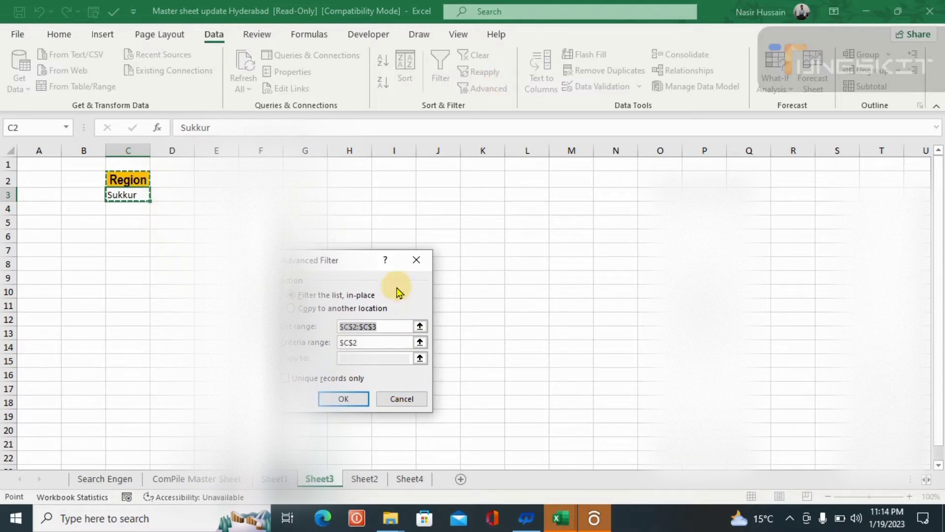
drag(383, 325, 331, 328)
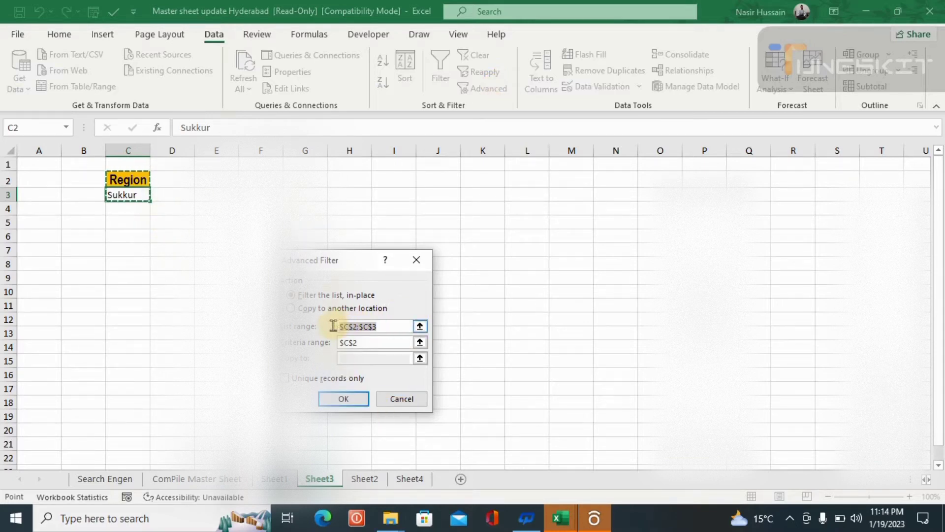
key(BackSpace)
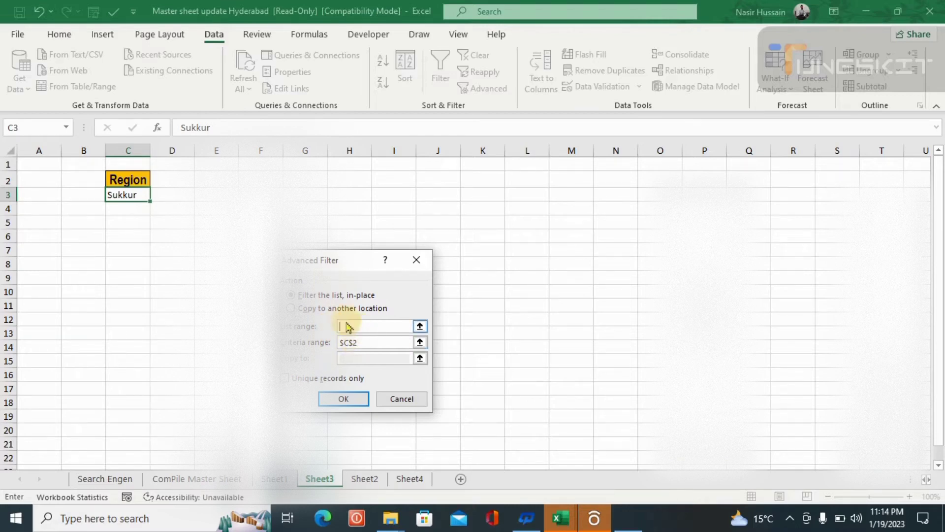
click(296, 310)
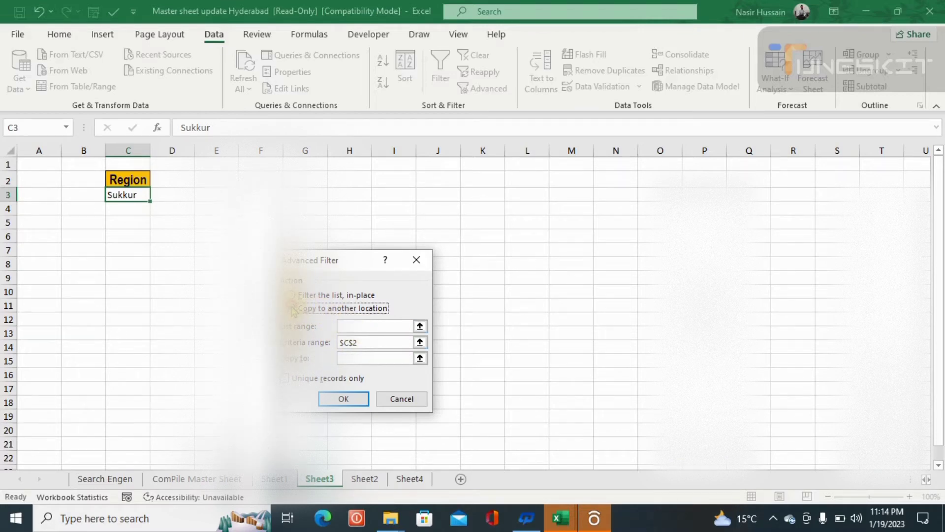
click(359, 326)
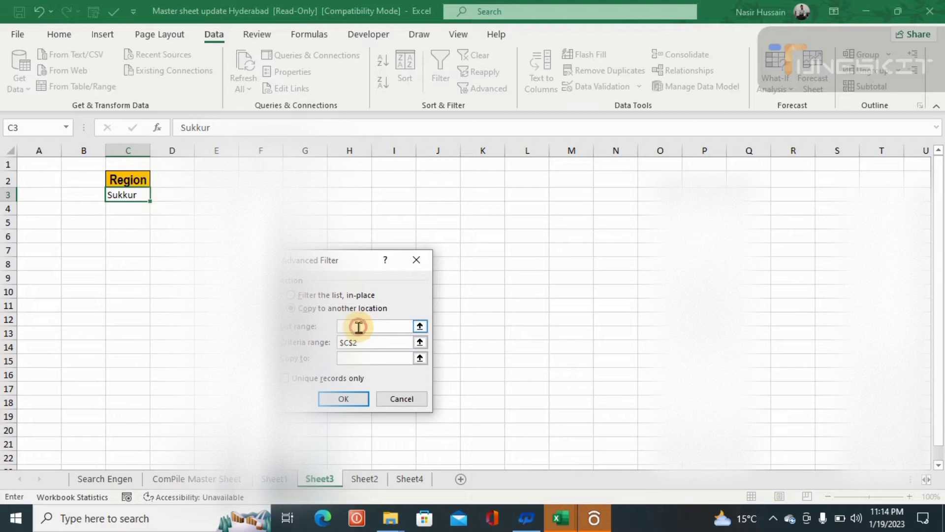
click(269, 480)
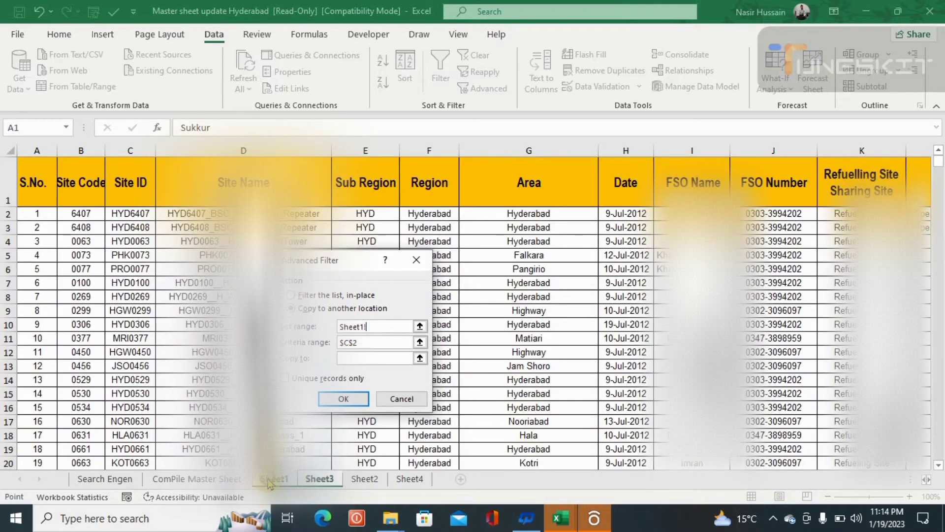
click(40, 188)
key(ctrl+shift+Right)
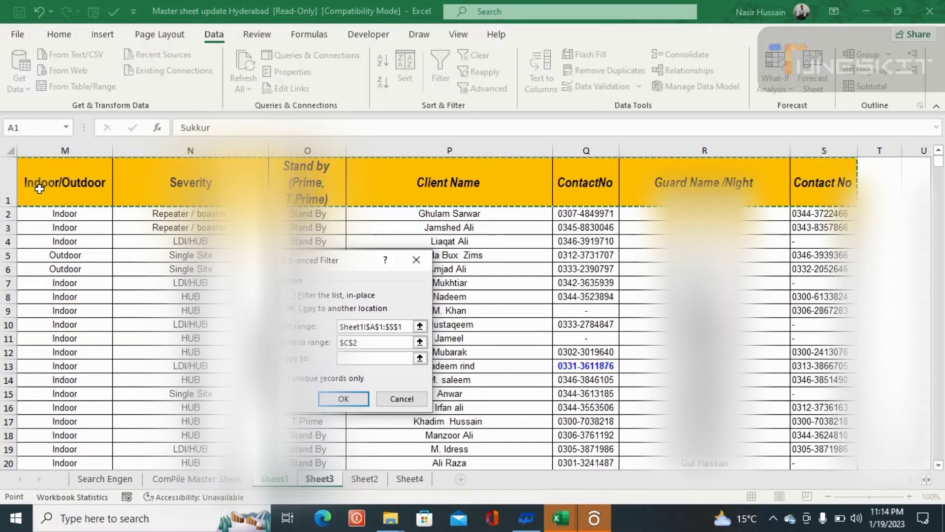
key(ctrl+shift+Down)
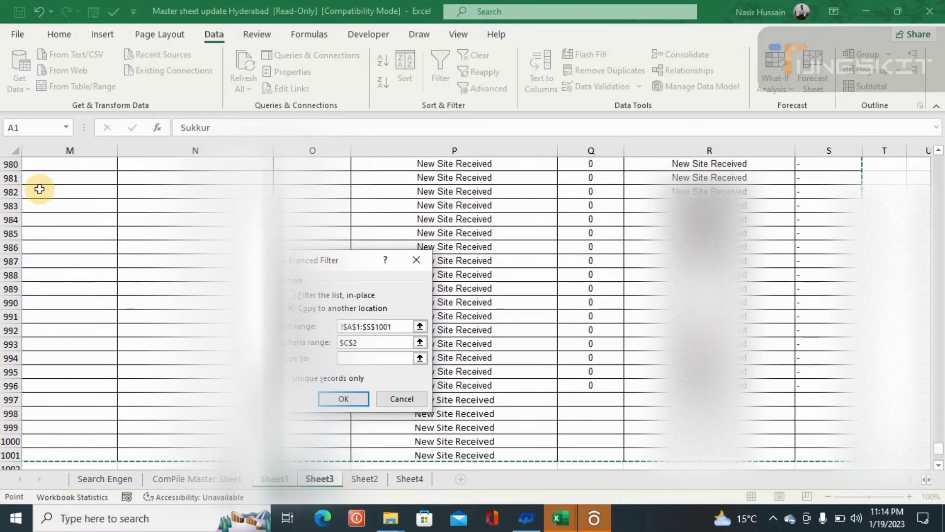
Step: Set criteria Sheet3!$C$2:$C$3 and copy-to Sheet3!$B$6, then run the filter
click(364, 347)
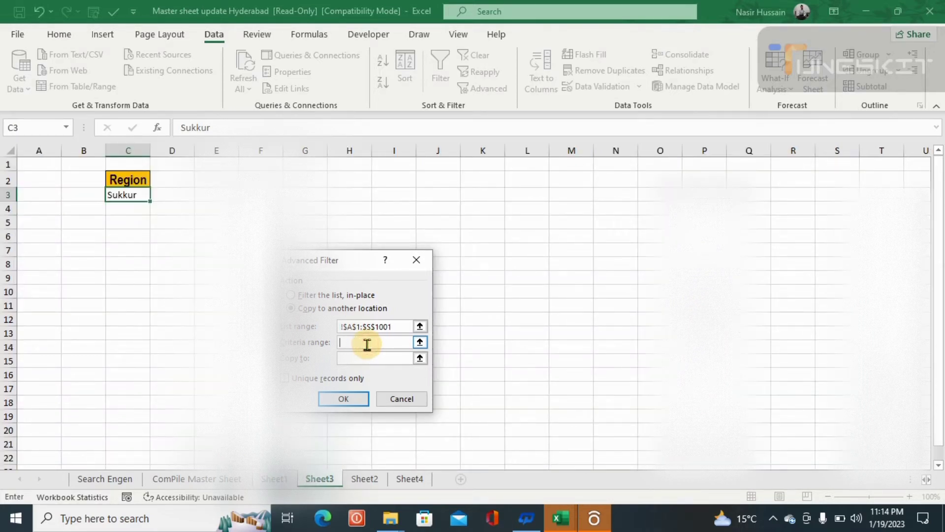
click(123, 181)
drag(123, 181, 129, 196)
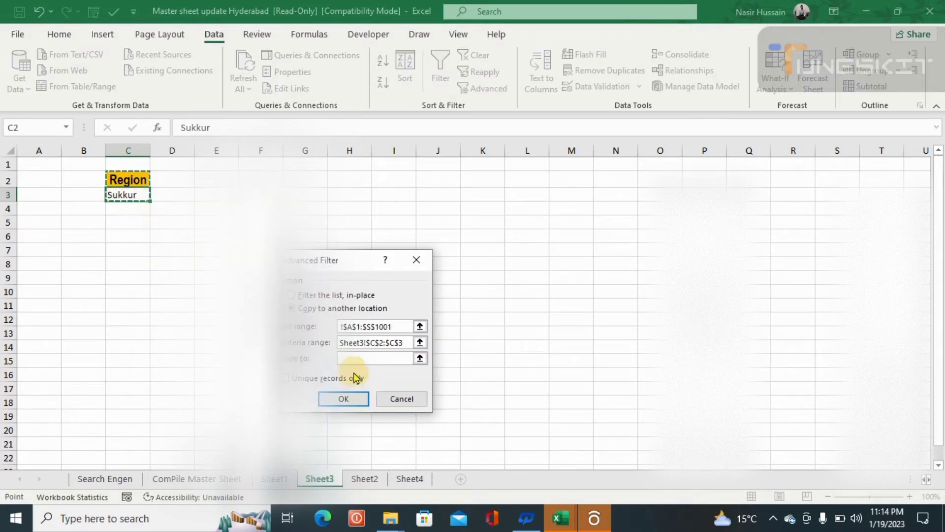
click(360, 358)
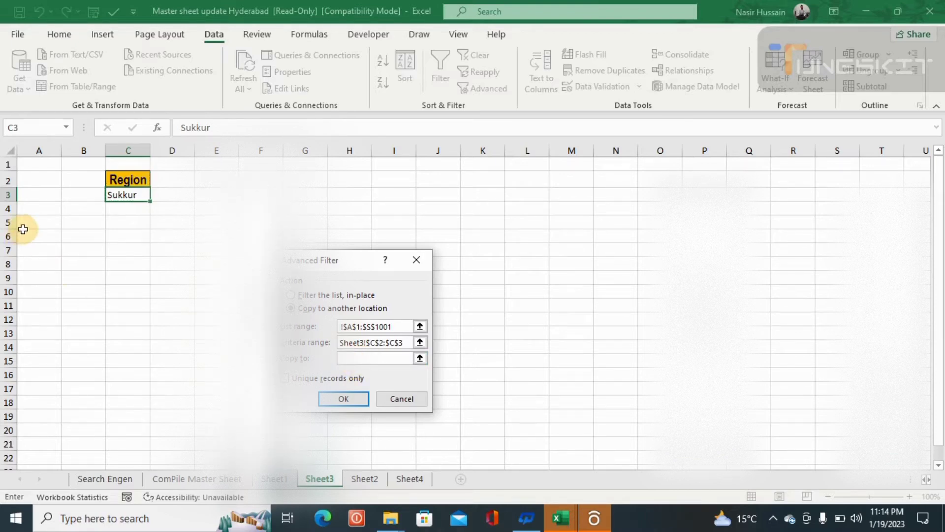
click(47, 234)
click(82, 234)
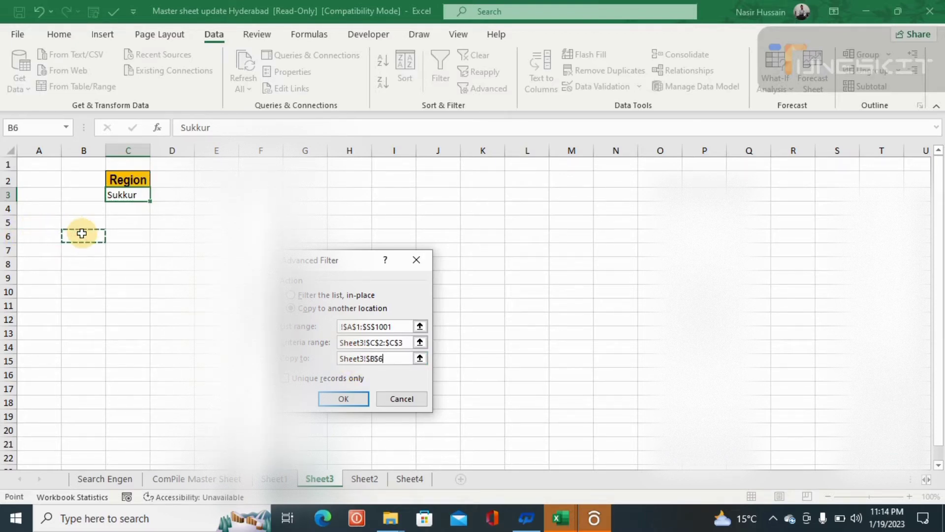
click(343, 400)
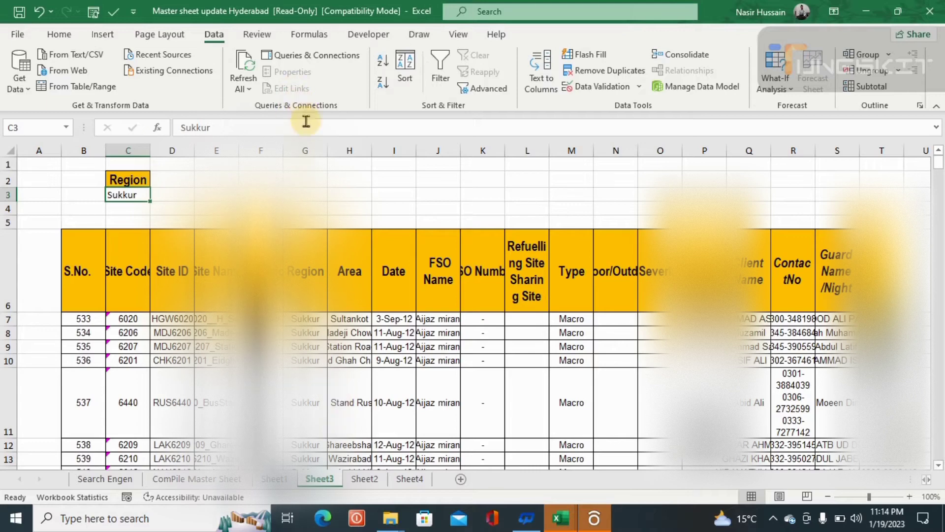
Step: Review the copied Sukkur records in the Region column
click(311, 146)
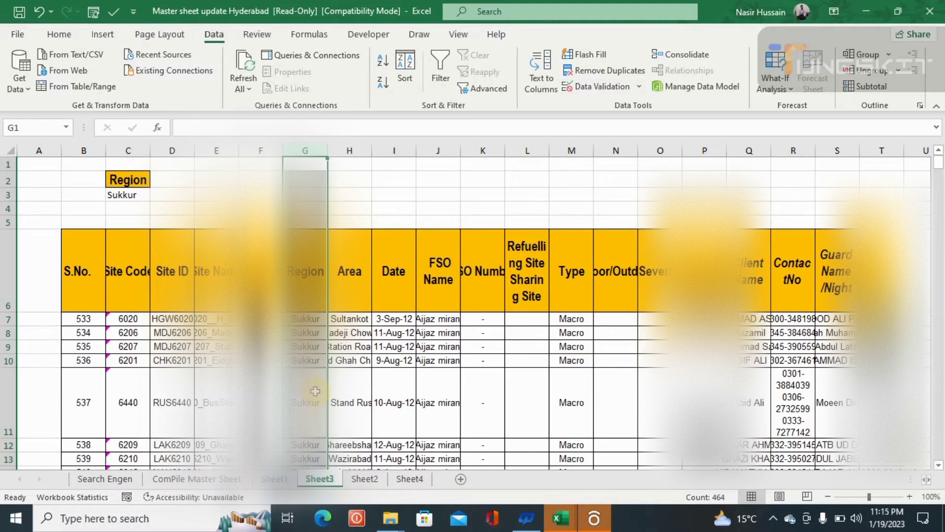
key(ctrl+Down)
key(ctrl+Down)
key(ctrl+Down)
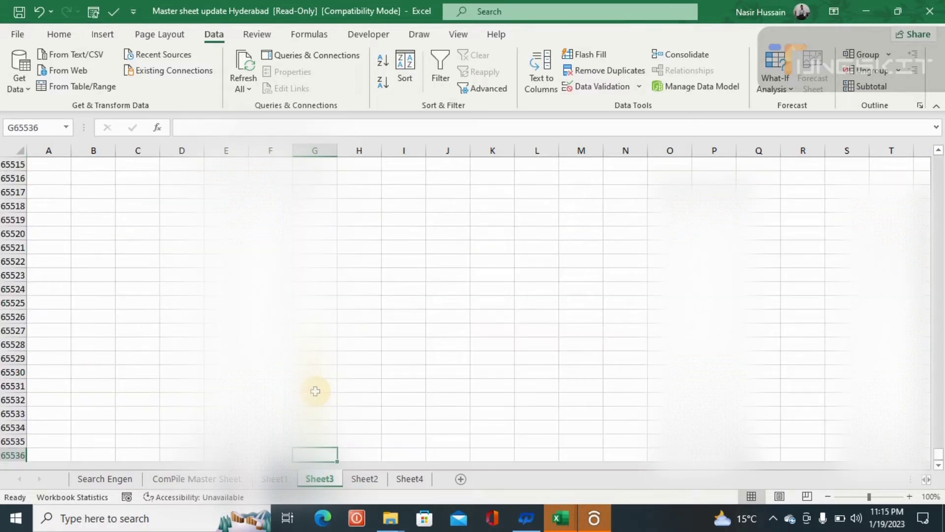
key(ctrl+Up)
key(ctrl+Up)
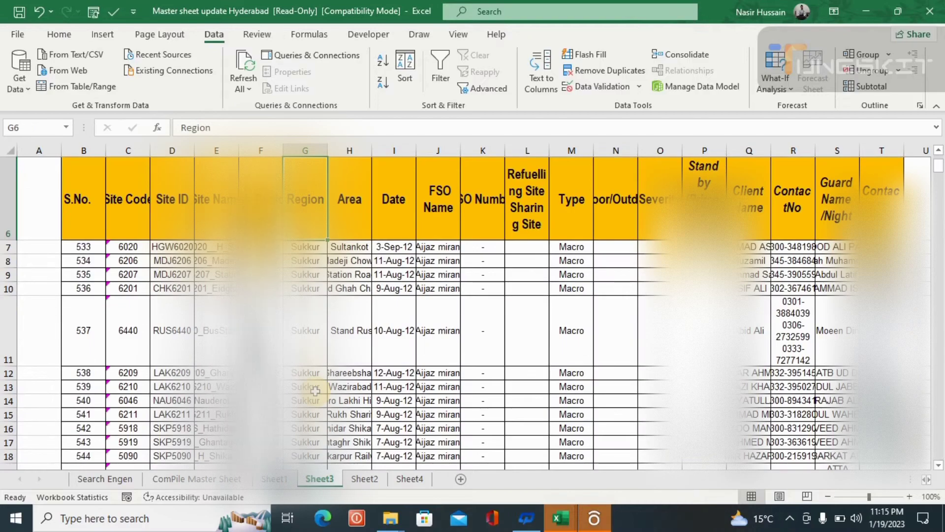
key(Down)
key(Down)
key(Down)
key(Down)
key(Down)
key(Down)
key(Down)
key(Down)
key(Down)
key(Down)
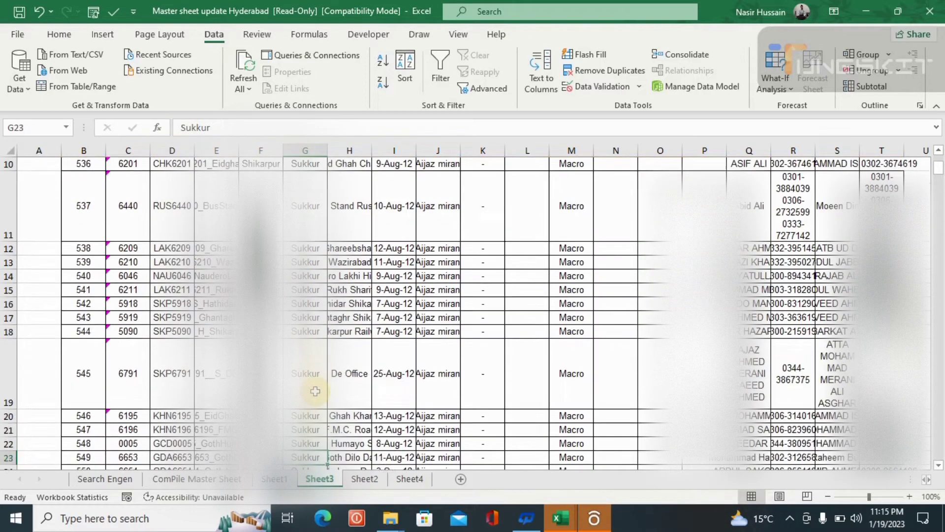
key(Down)
key(Down)
key(Down)
key(Down)
key(Down)
key(Down)
key(Down)
key(Down)
key(Down)
key(Down)
key(Down)
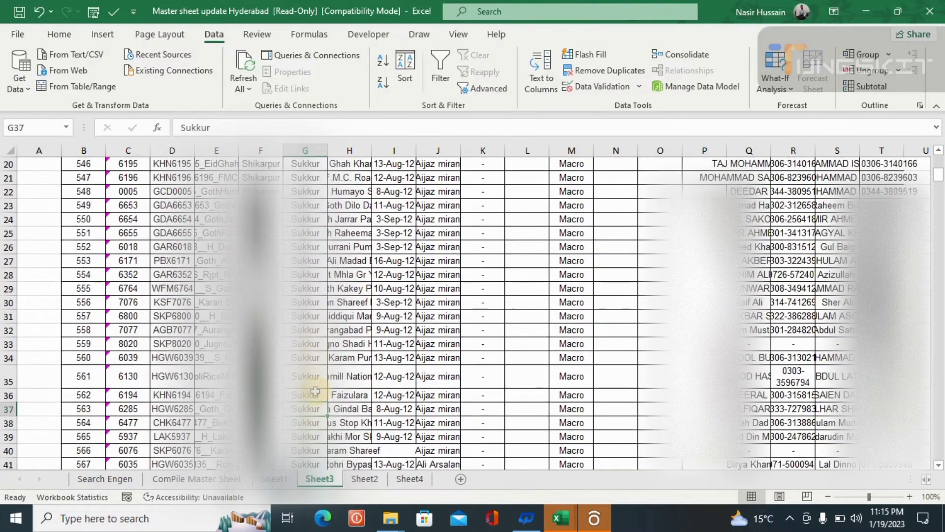
key(Down)
key(Down)
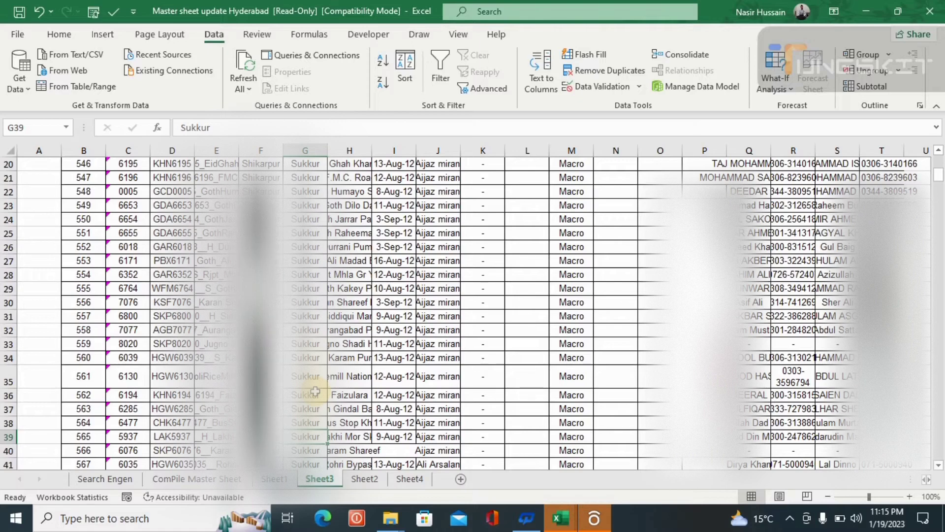
key(ctrl+Up)
key(ctrl+Up)
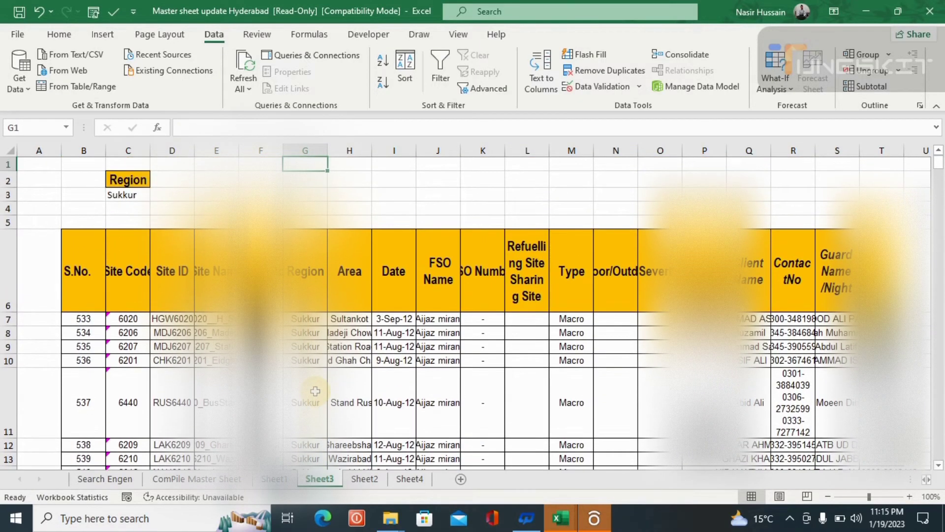
Step: Change the Region criterion in C3 to Hyd
click(125, 194)
text(Hyd)
key(Return)
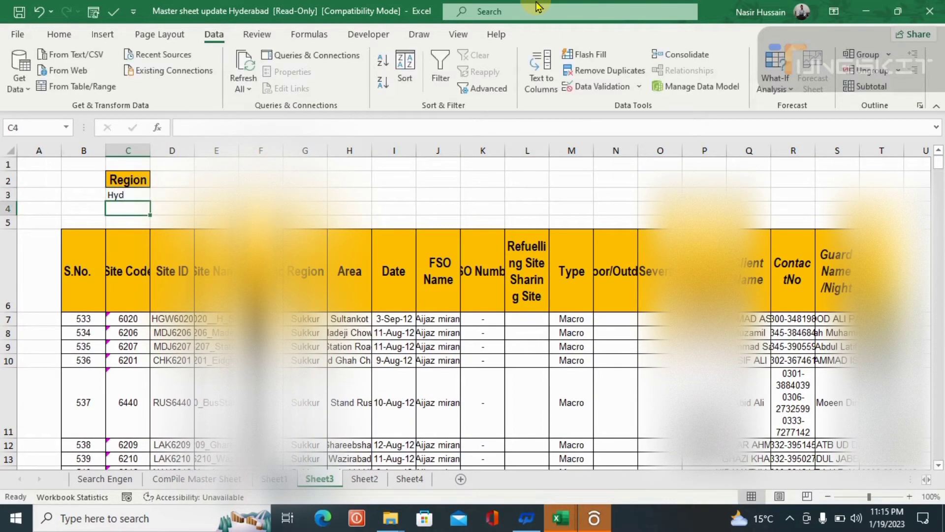
Step: Delete the sheet rows holding the copied Sukkur table from B6 downward
click(79, 266)
key(ctrl+shift+Right)
key(ctrl+shift+Down)
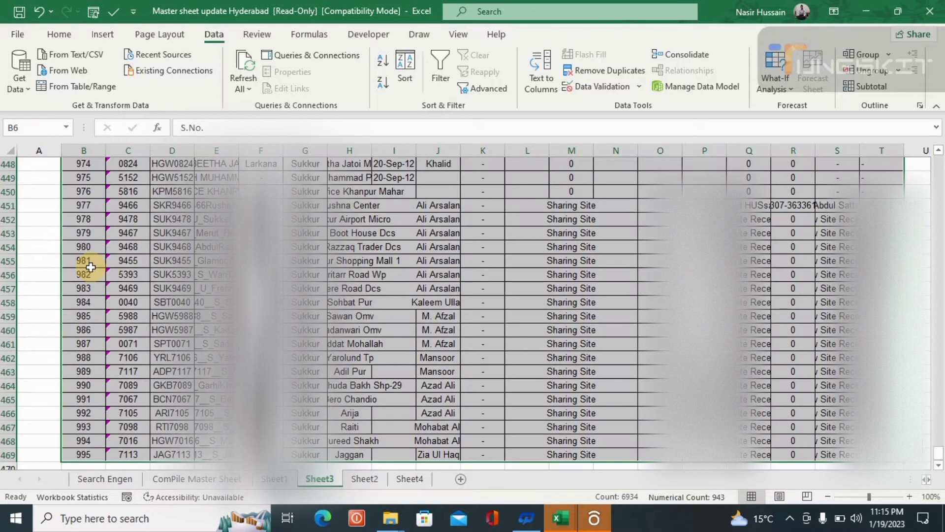
key(alt+h)
key(d)
key(r)
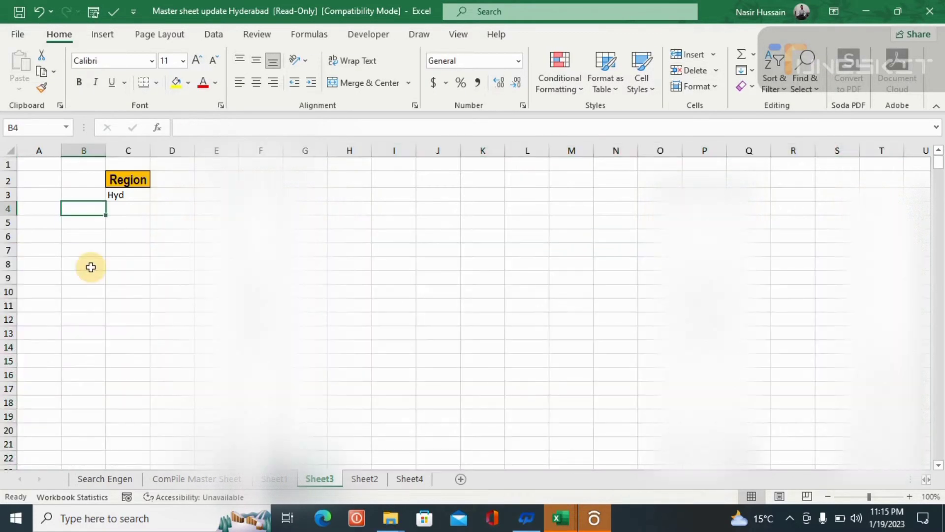
key(Up)
key(Right)
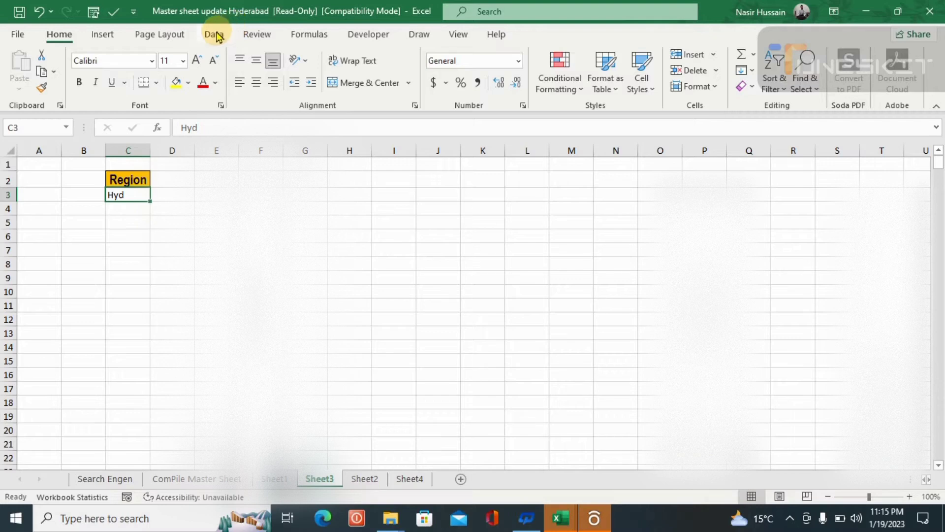
Step: Reopen Advanced Filter and set its list range to Sheet1 A1:S1001
click(215, 34)
click(487, 89)
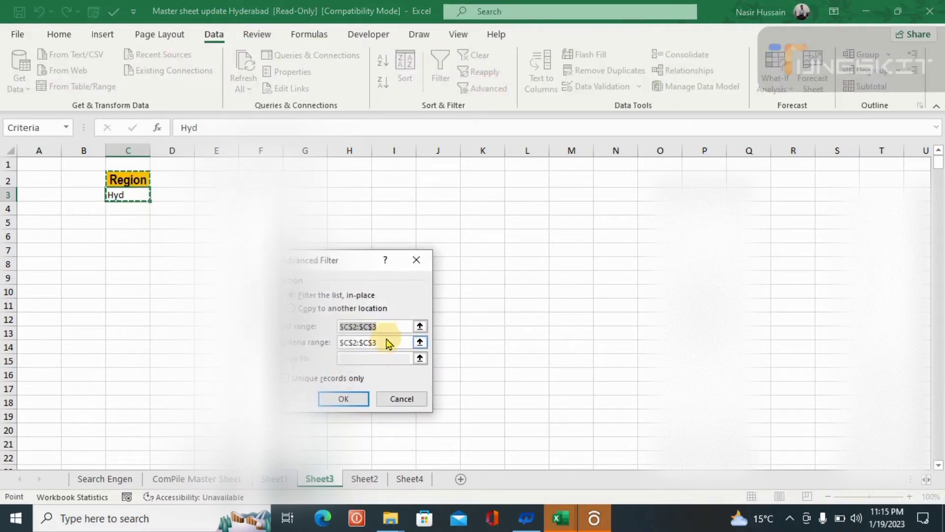
click(376, 327)
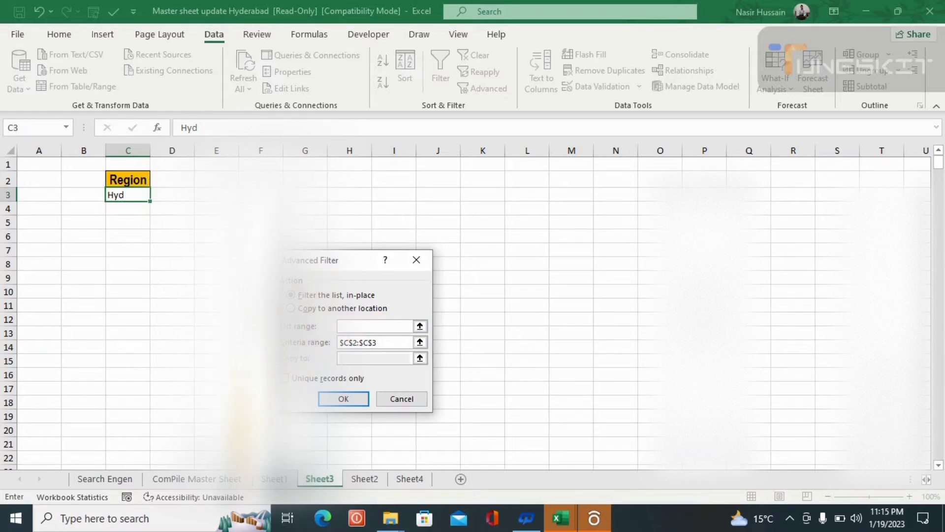
click(277, 480)
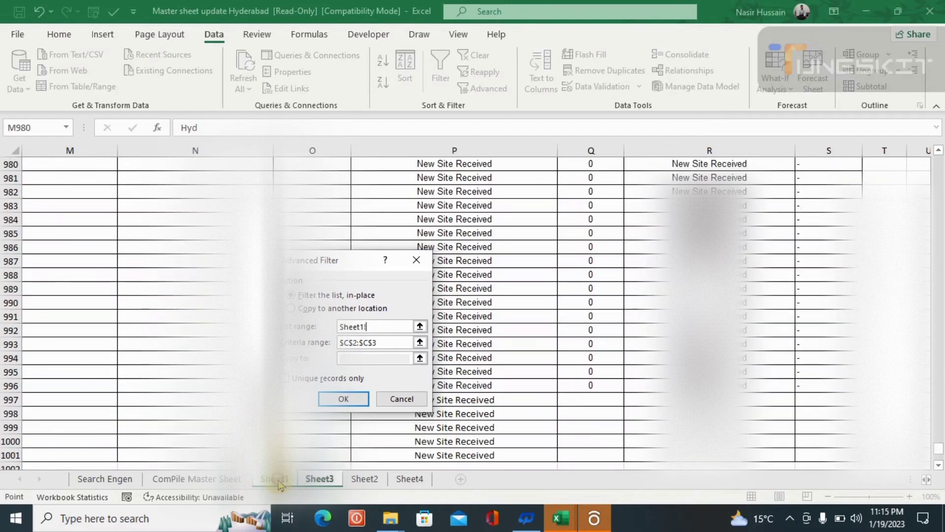
key(ctrl+Up)
key(ctrl+Up)
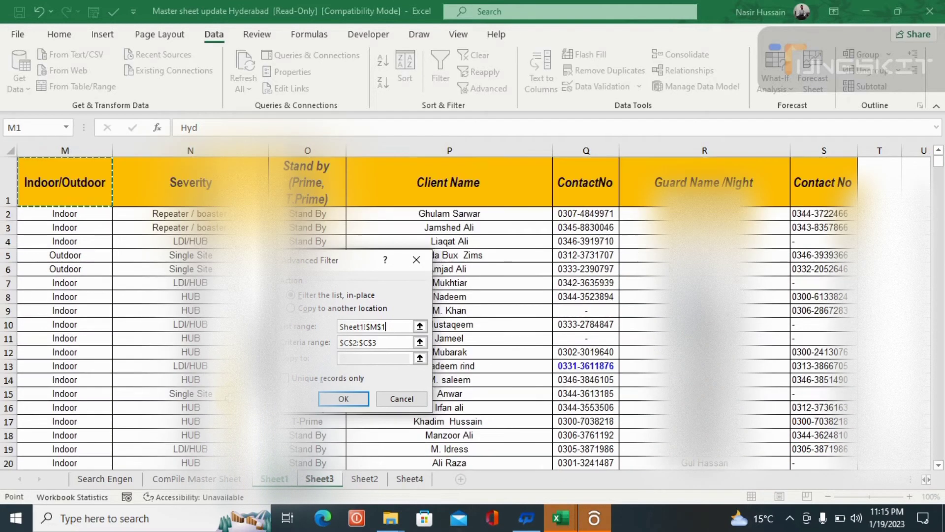
key(Left)
key(Left)
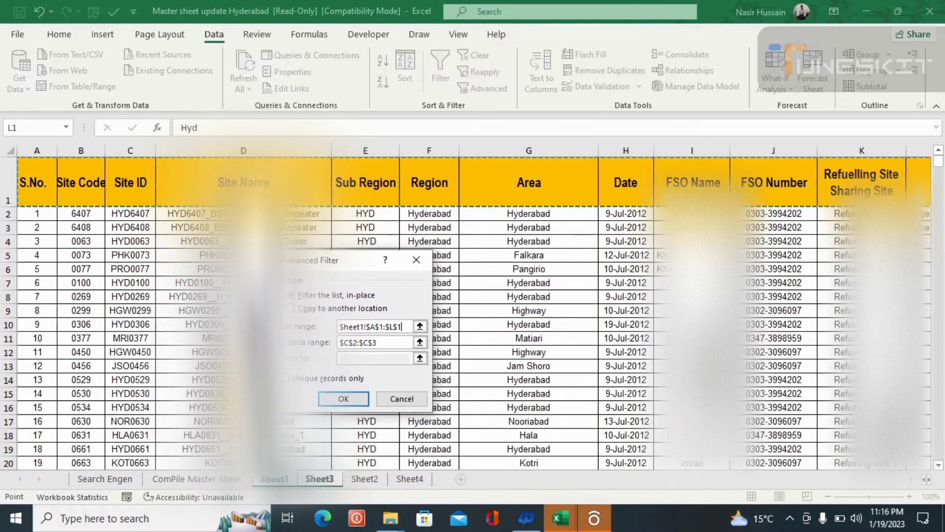
key(ctrl+Left)
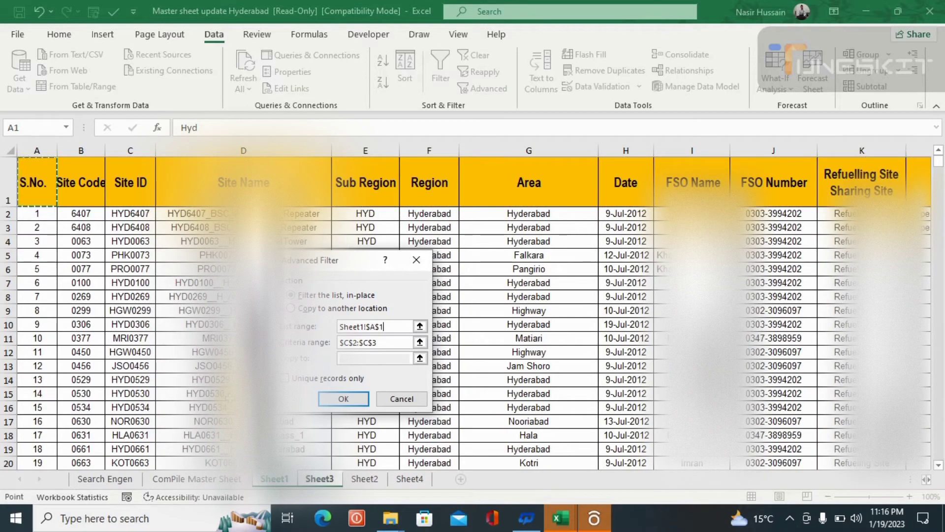
key(ctrl+shift+Right)
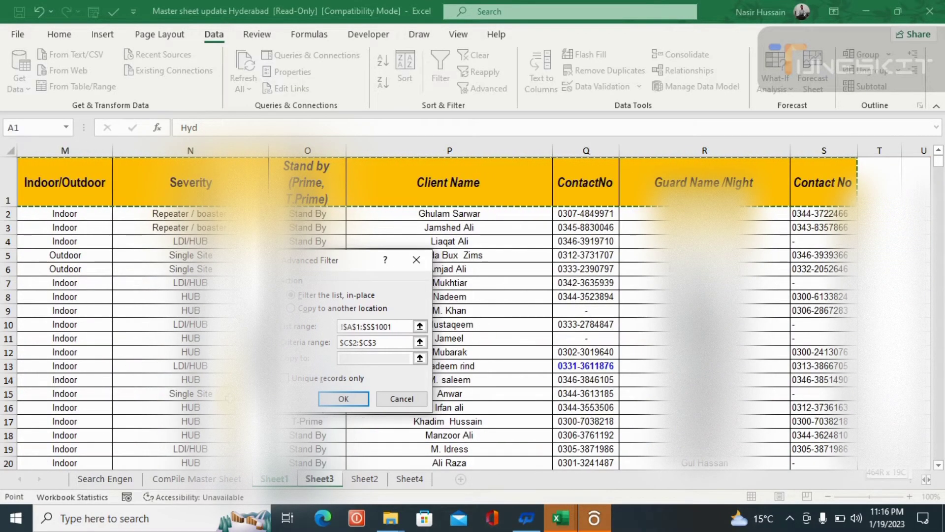
key(ctrl+shift+Down)
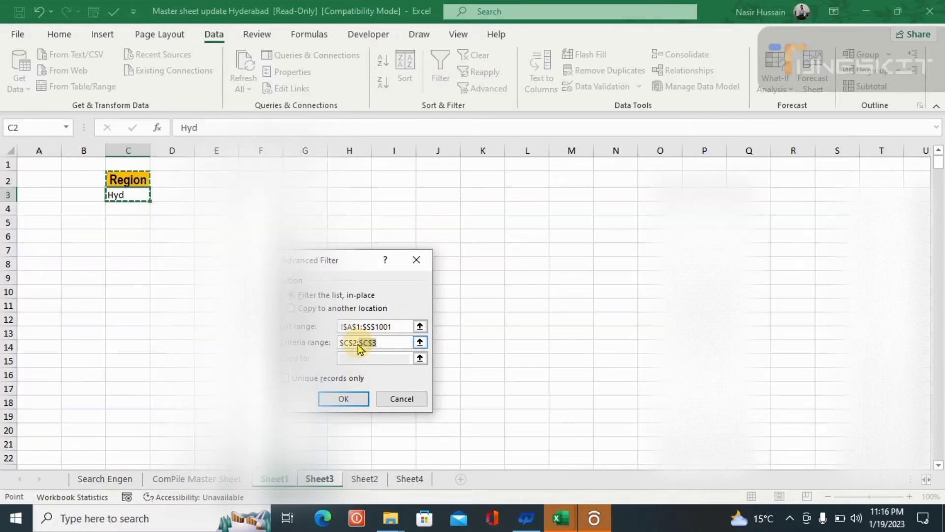
Step: Use Sheet3 C2:C3 as criteria, copy results to B7, and run the Hyd filter
click(389, 341)
click(324, 343)
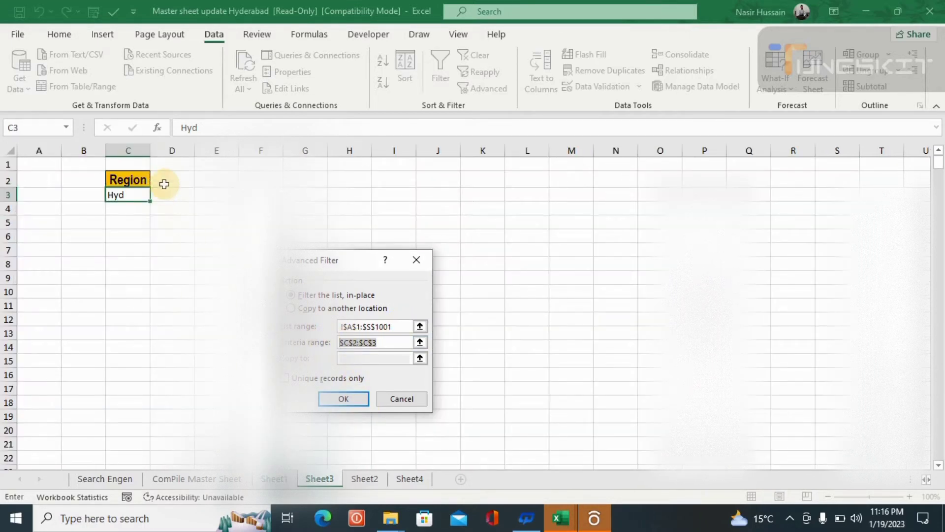
click(136, 181)
drag(135, 181, 135, 198)
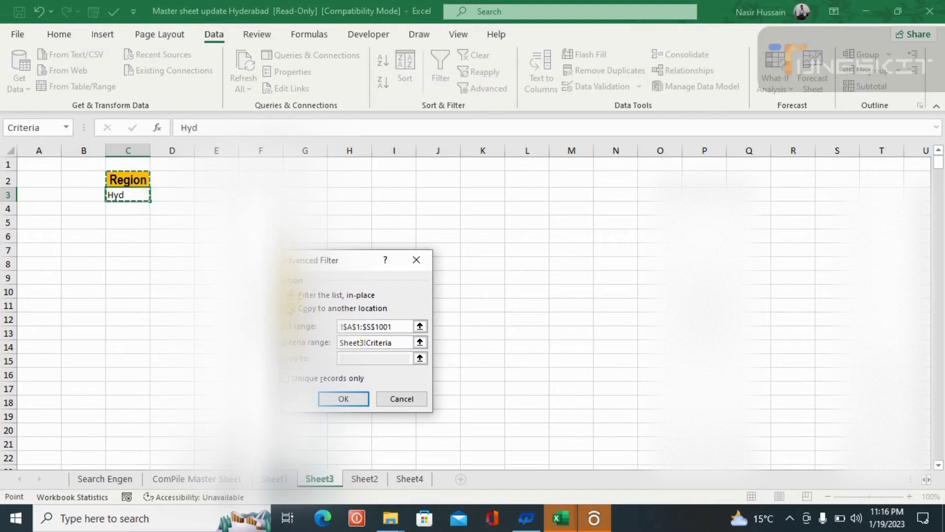
click(293, 309)
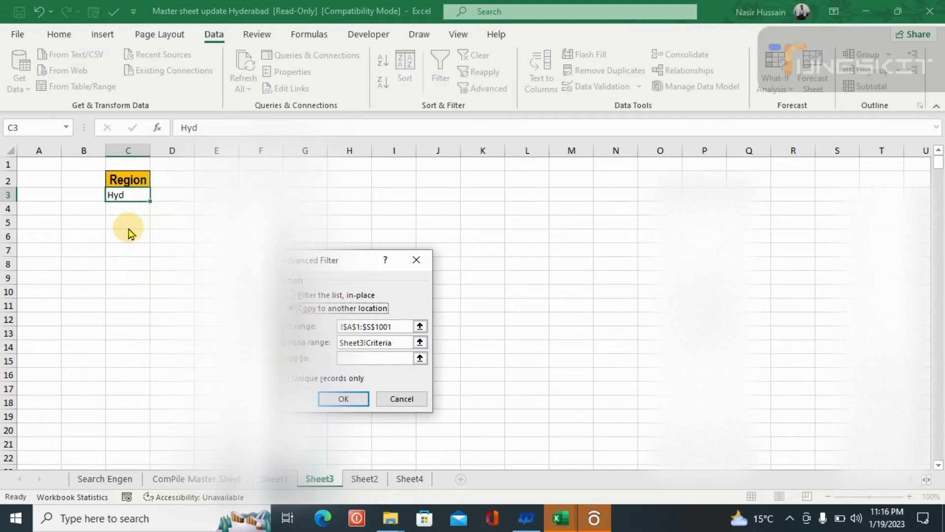
click(364, 357)
click(73, 250)
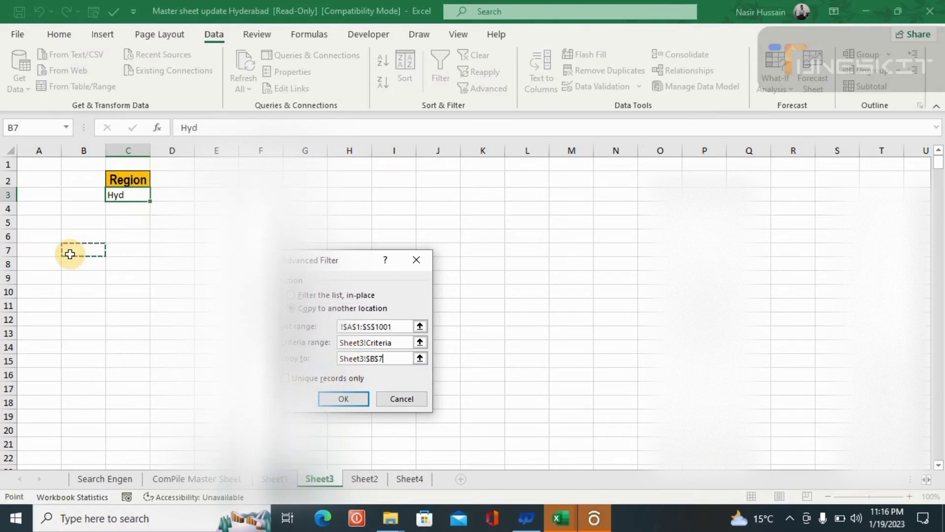
click(341, 398)
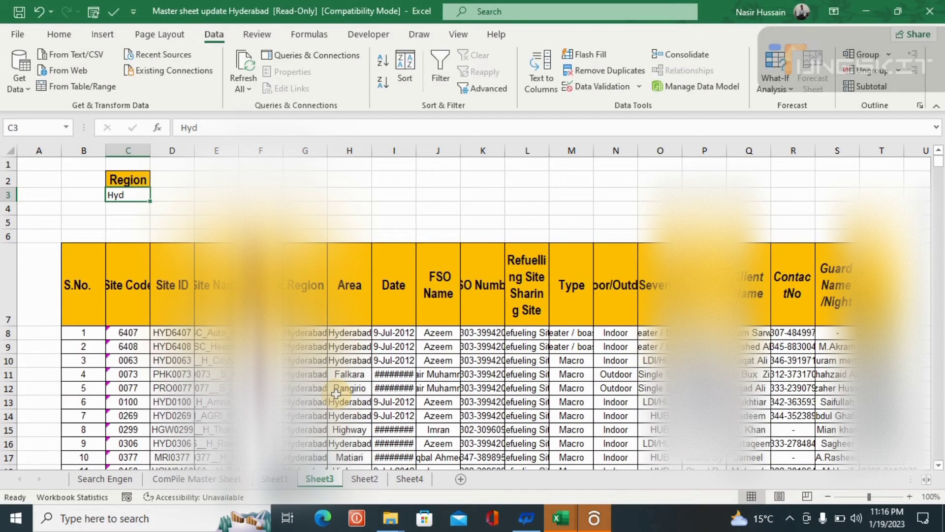
Step: Auto-fit Date column I and Region column G on Sheet3, then go to Sheet2
double_click(416, 150)
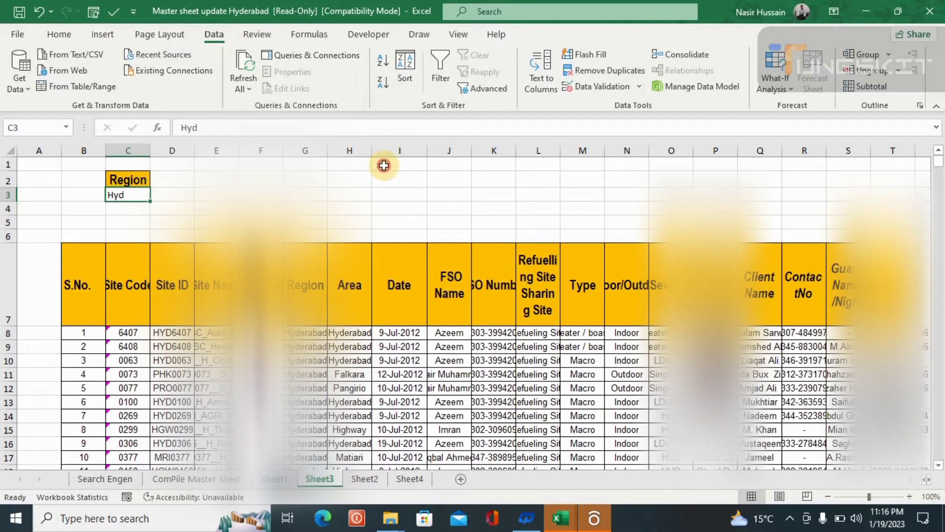
double_click(328, 152)
click(325, 151)
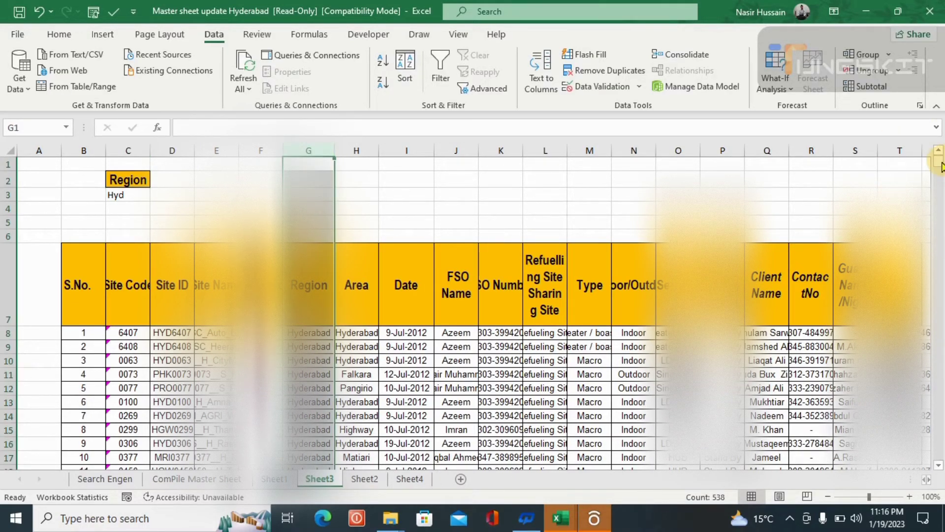
drag(940, 164, 941, 311)
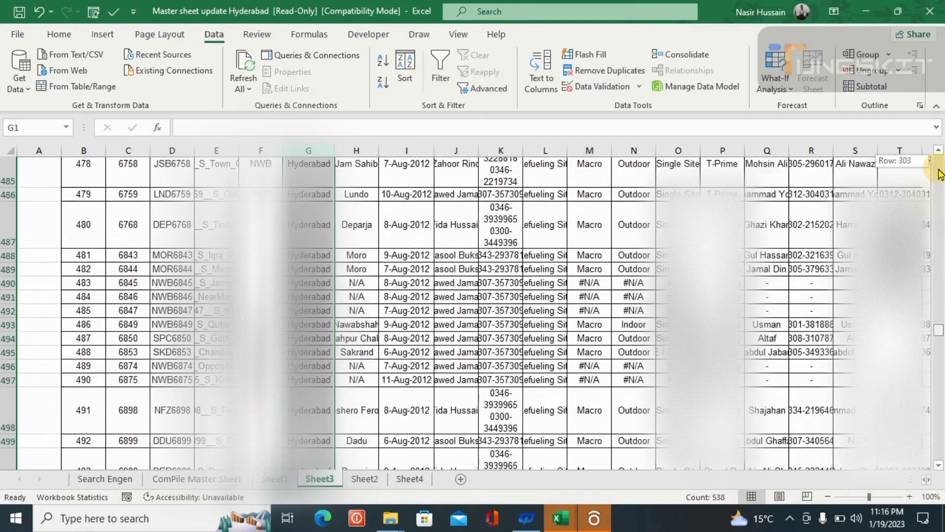
drag(937, 445, 938, 111)
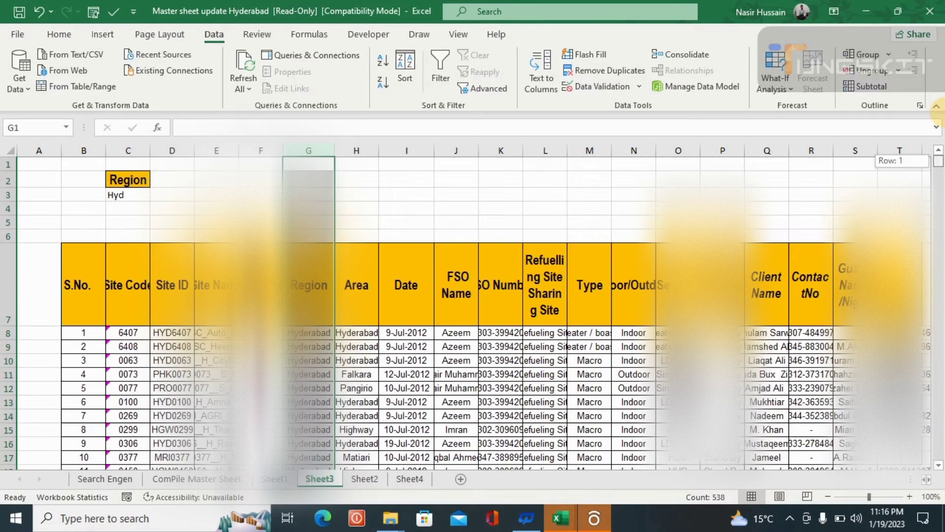
click(192, 195)
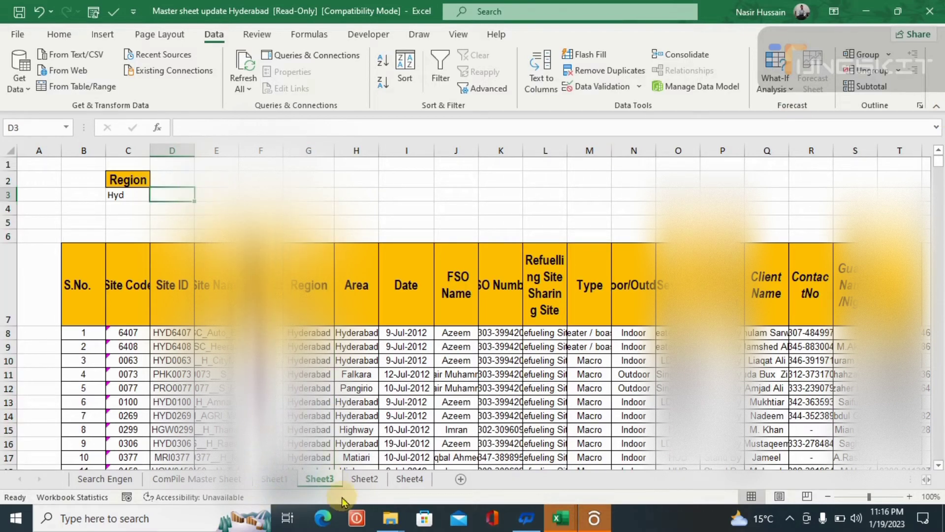
click(364, 479)
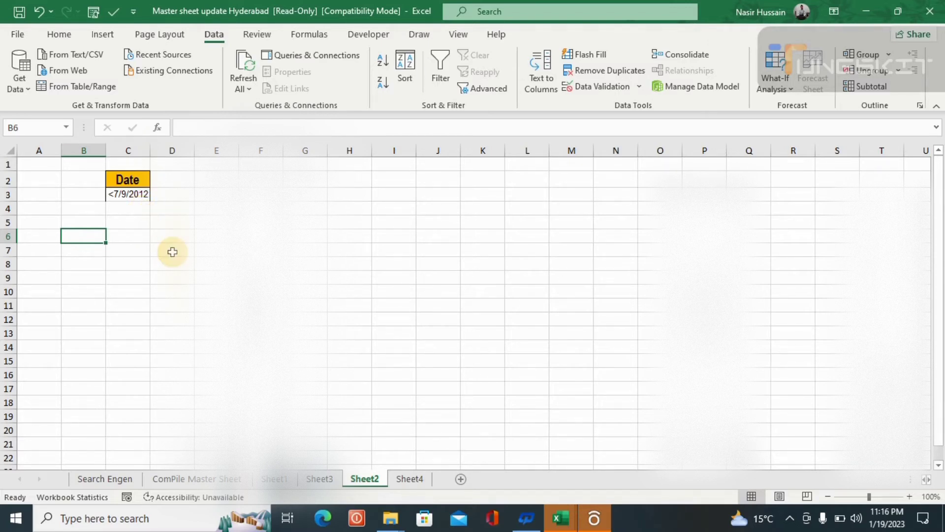
click(132, 181)
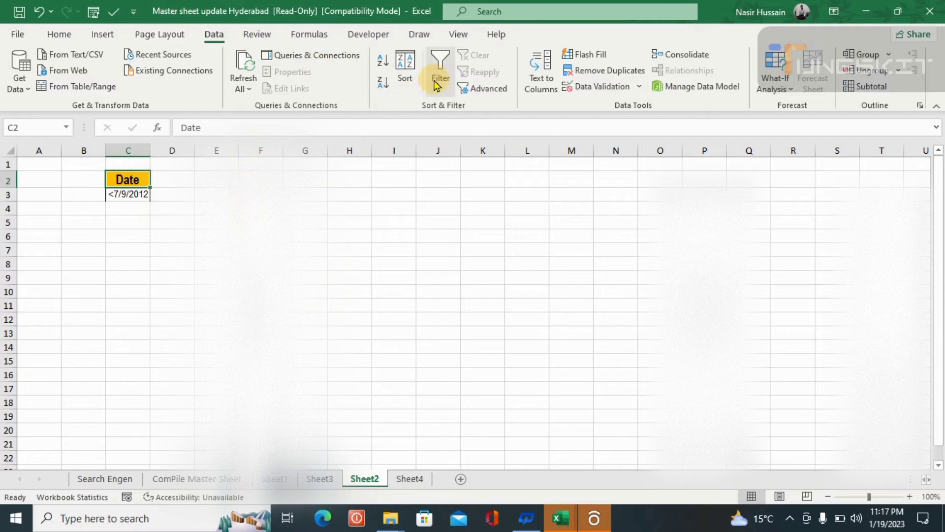
Step: In Advanced Filter, replace the list range with Sheet1!$A$1:$S$1001
click(473, 89)
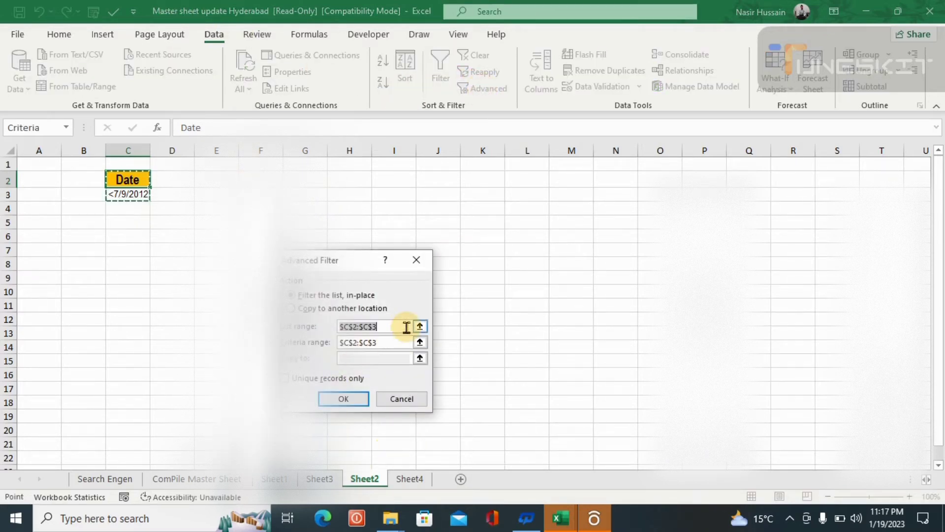
key(BackSpace)
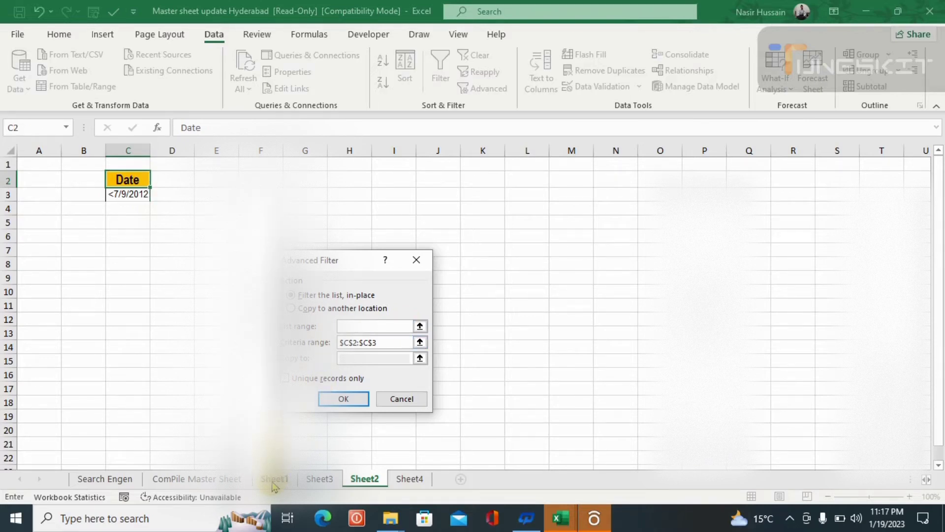
click(275, 480)
click(201, 405)
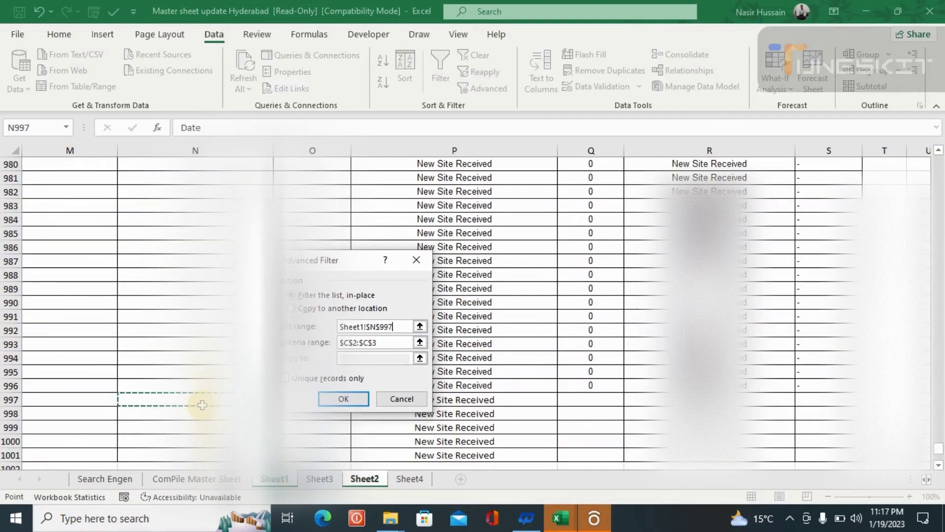
key(Left)
key(Left)
key(Left)
key(Left)
key(Left)
key(Left)
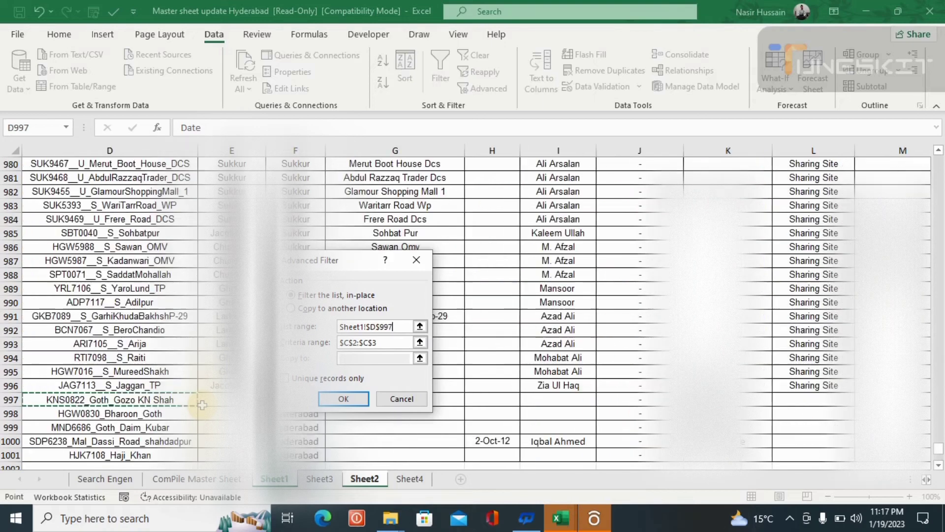
key(ctrl+Up)
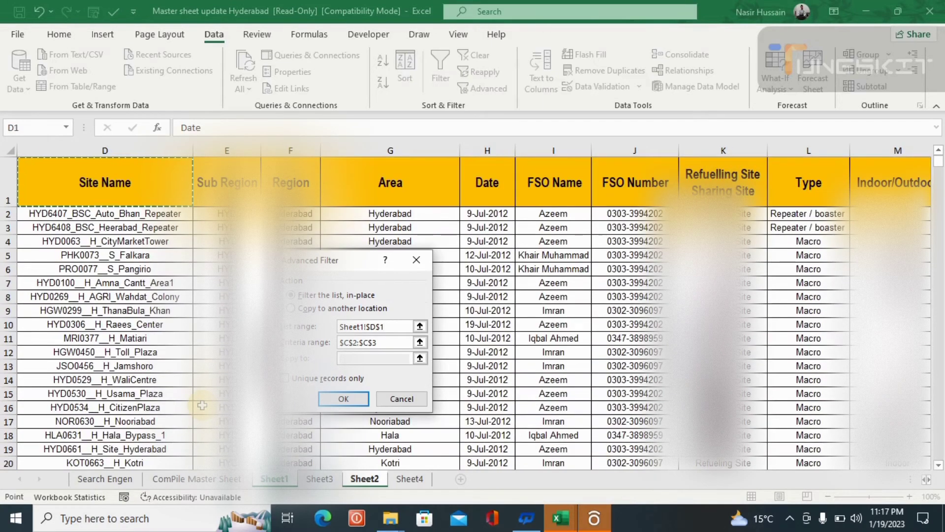
key(Left)
key(Left)
key(Left)
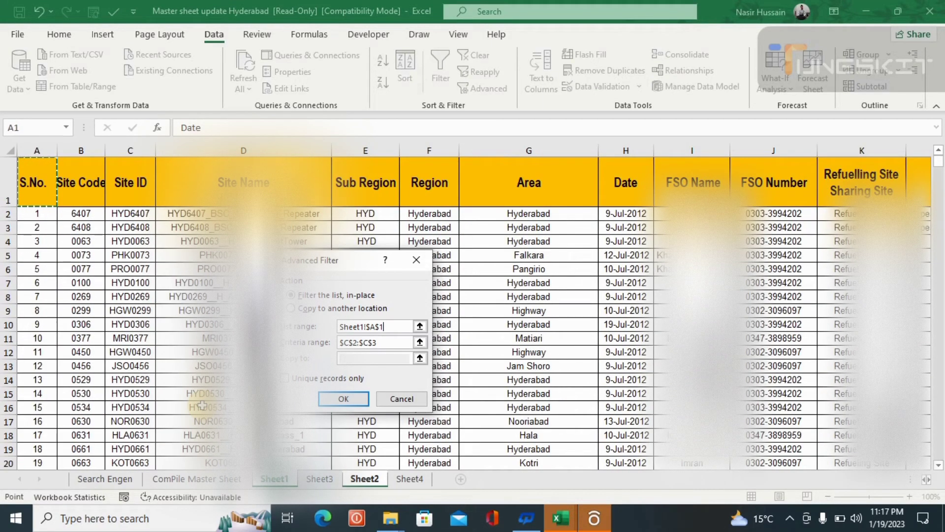
key(ctrl+shift+Down)
key(ctrl+shift+Right)
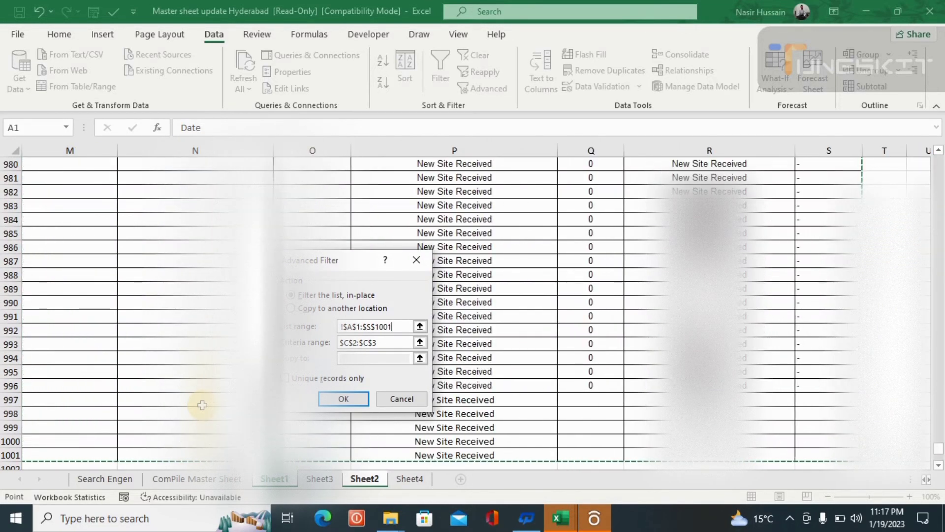
Step: Set criteria to the Date cells C2:C3, copy results to B6, and run it
click(376, 341)
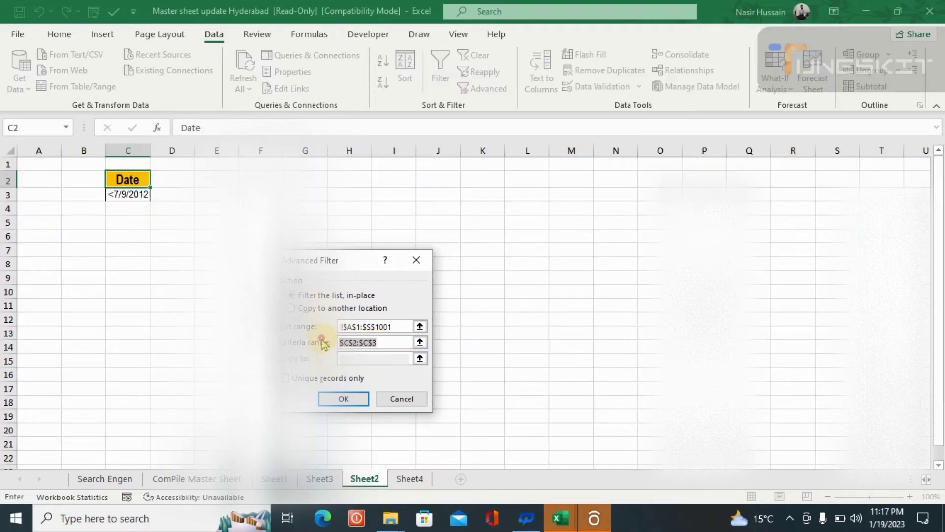
key(BackSpace)
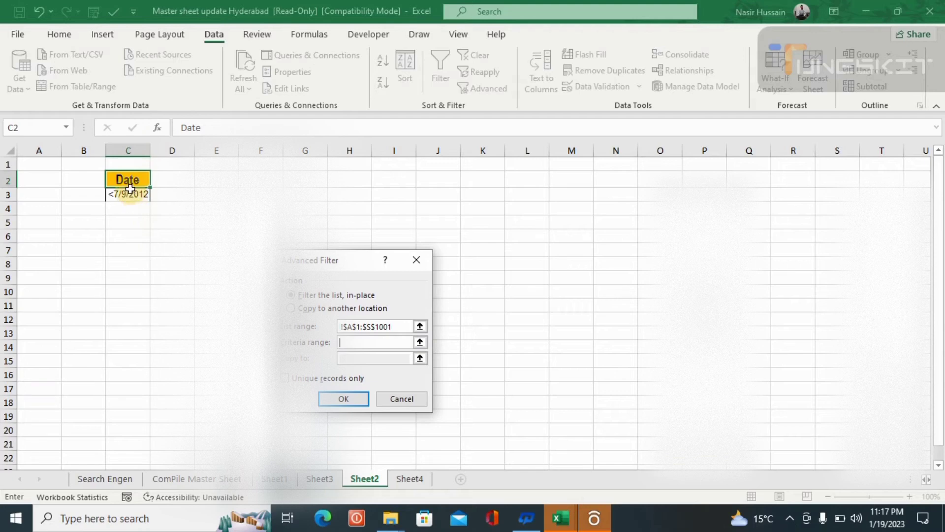
drag(127, 180, 132, 193)
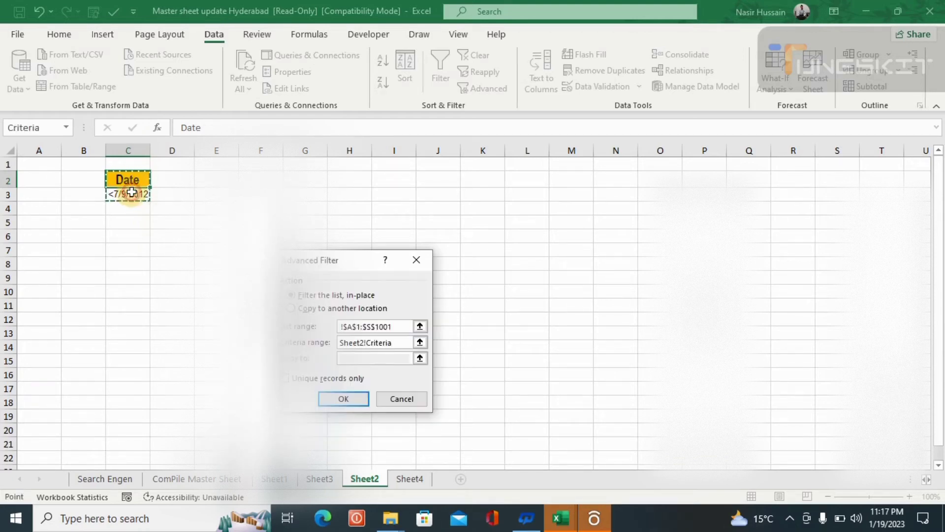
click(295, 309)
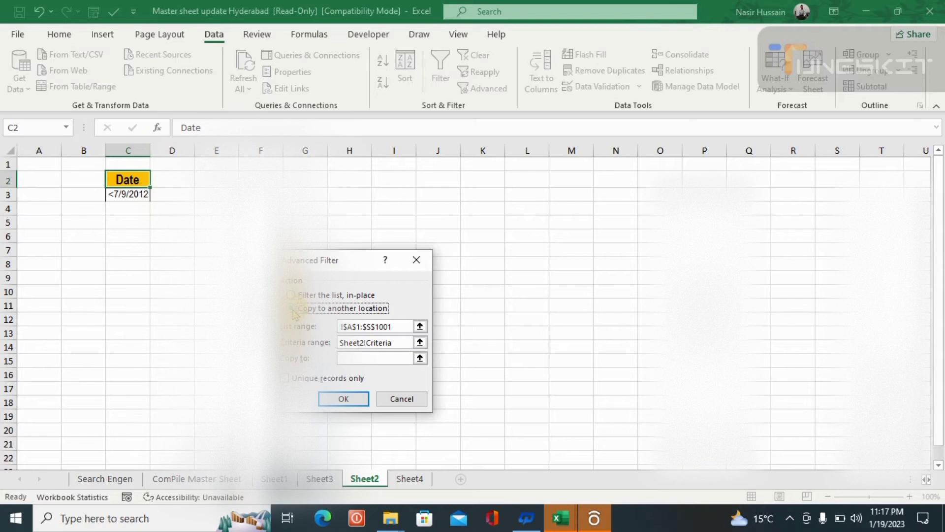
click(364, 358)
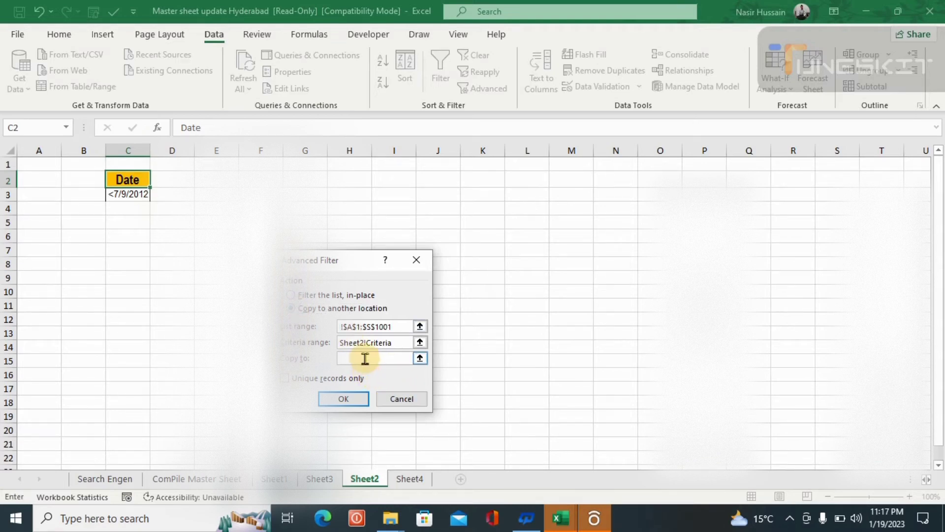
click(75, 234)
click(340, 400)
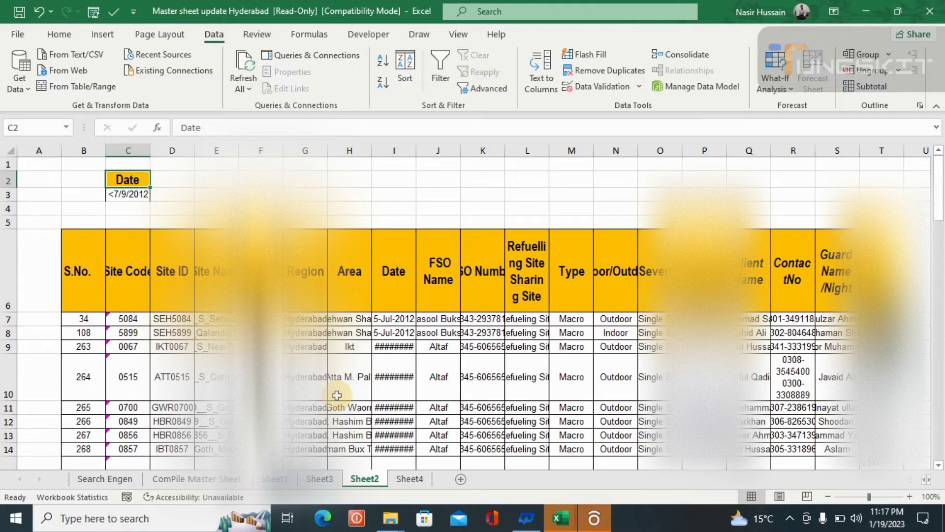
Step: Auto-fit Date column I, enable AutoFilter on the copied table, and view the Date list
double_click(416, 146)
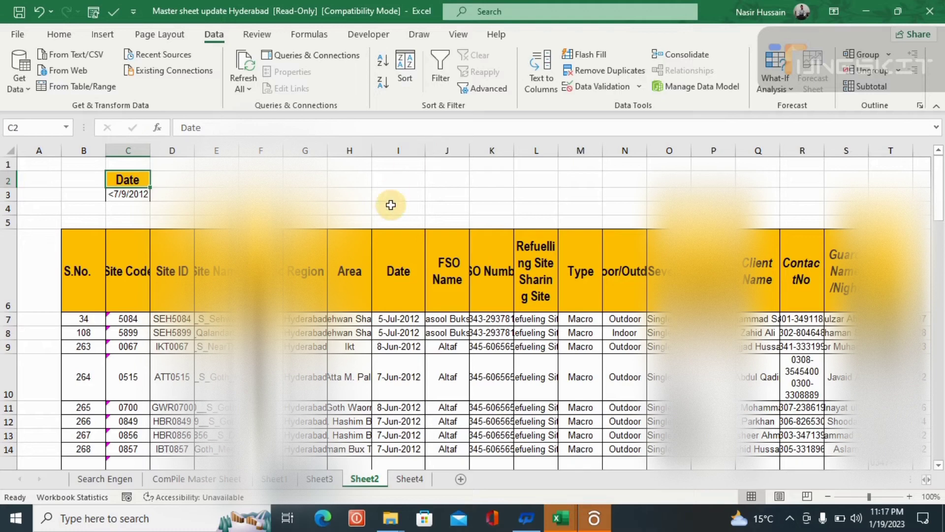
click(399, 148)
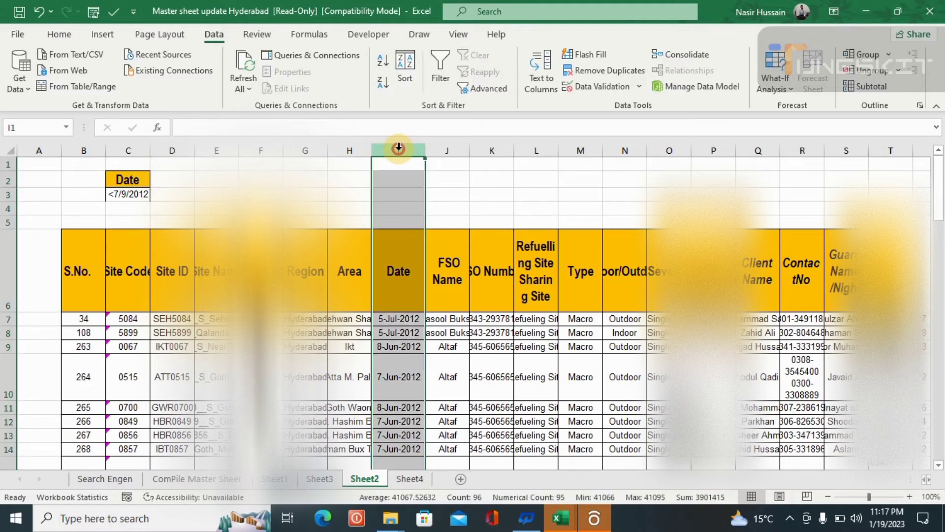
click(407, 304)
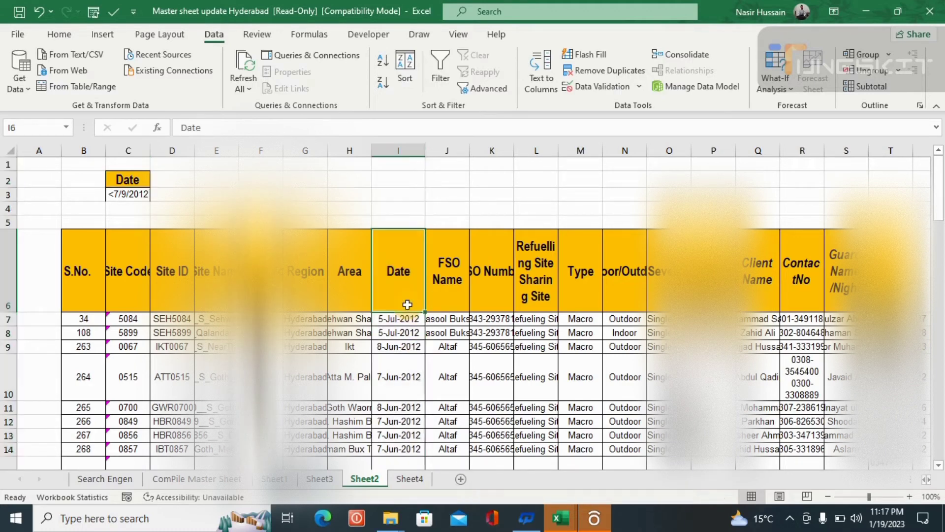
key(alt)
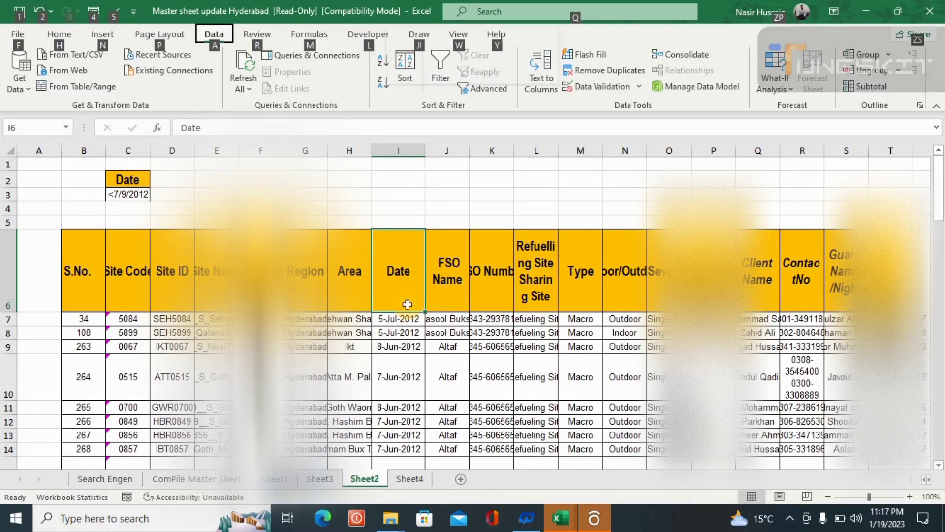
key(a)
key(t)
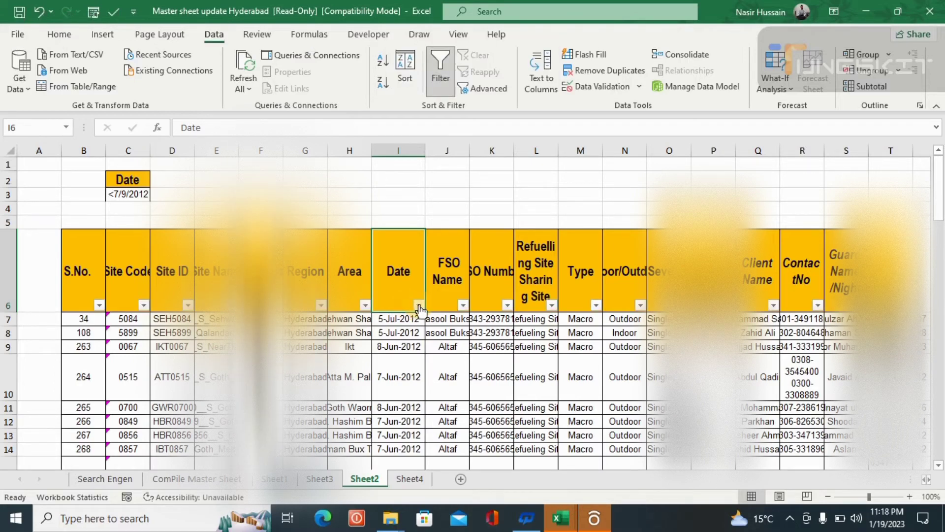
click(419, 305)
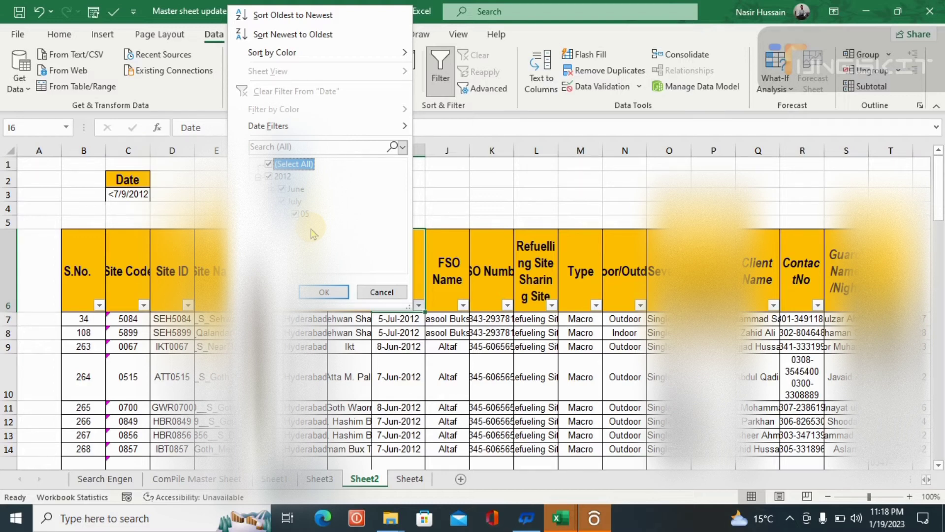
Step: Close Sheet2's Date list and enable AutoFilter on Sheet1's data from header H1
click(324, 292)
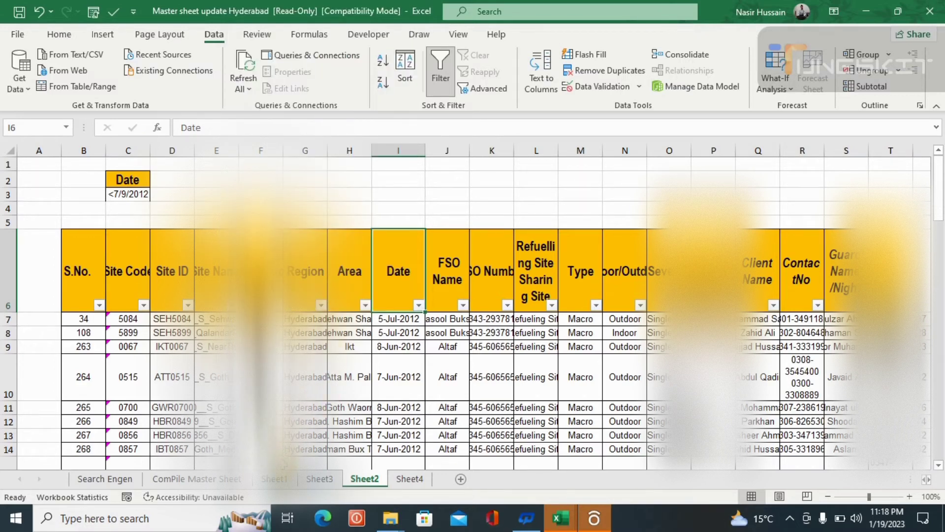
click(279, 480)
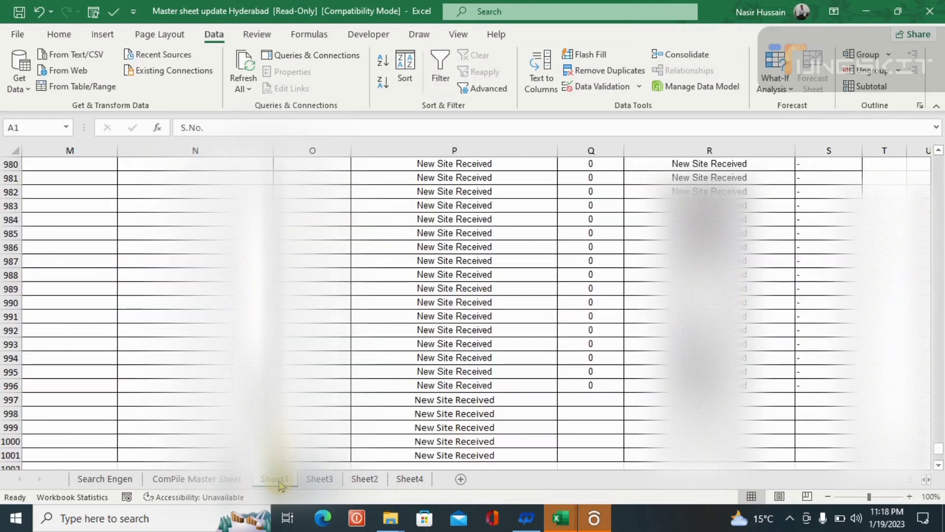
key(ctrl+Home)
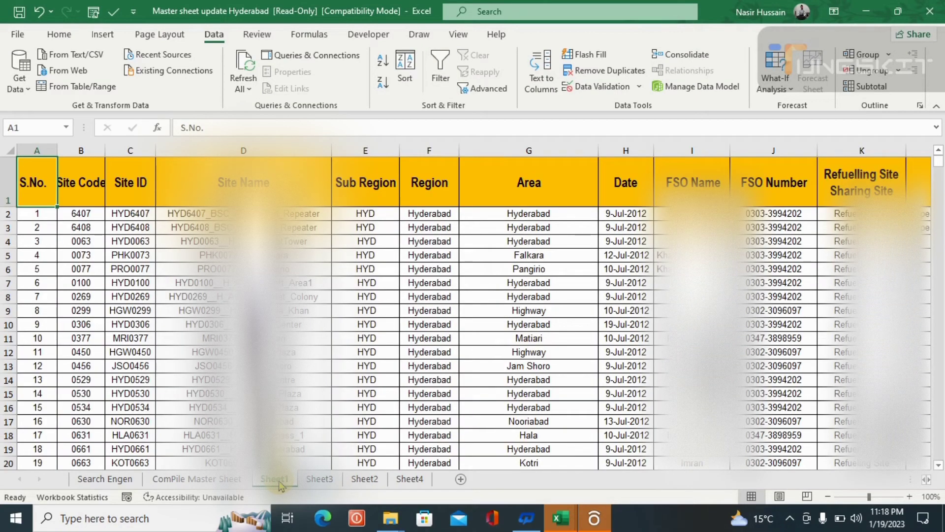
click(632, 196)
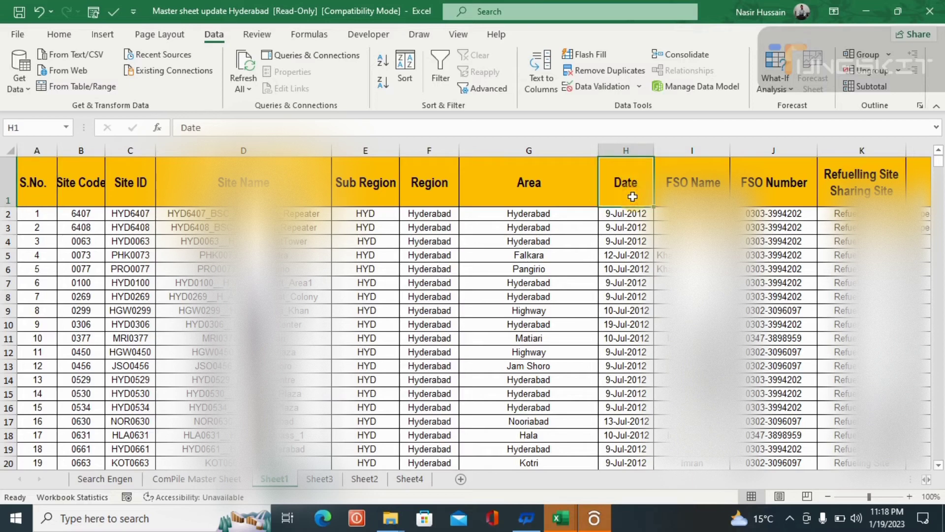
key(alt)
key(a)
key(t)
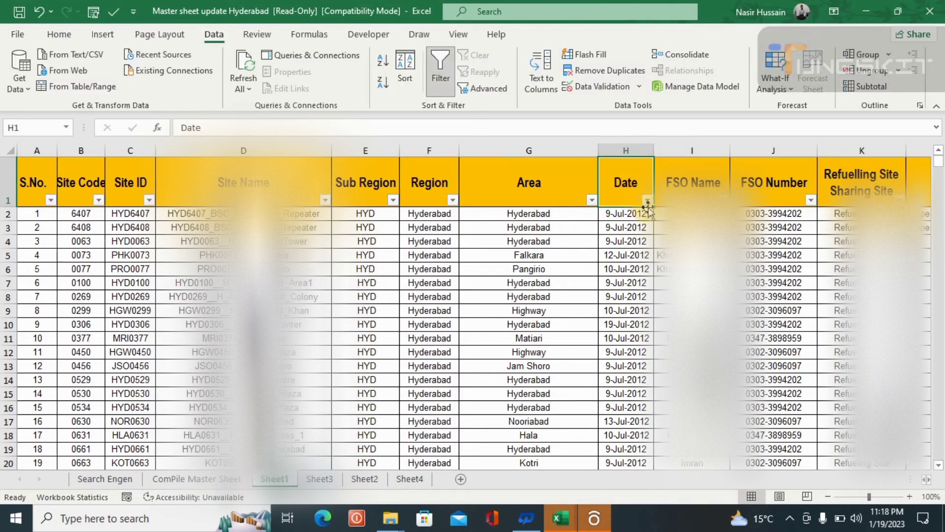
Step: Review the Date values in Sheet1's filter list, then go to Sheet4
click(647, 200)
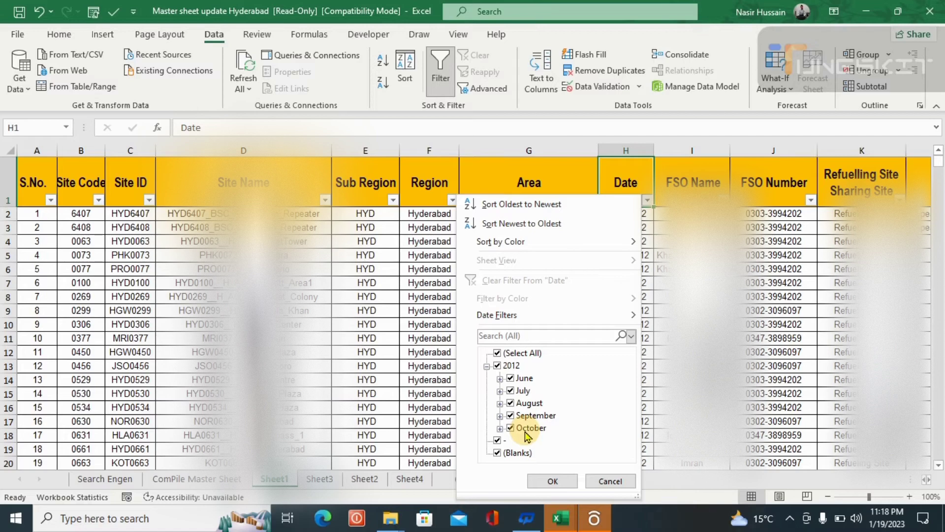
click(562, 481)
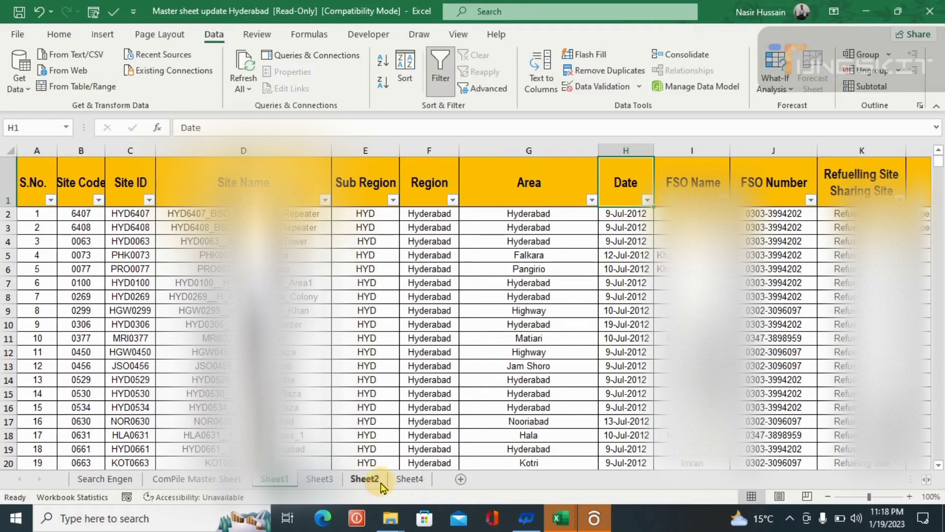
click(410, 479)
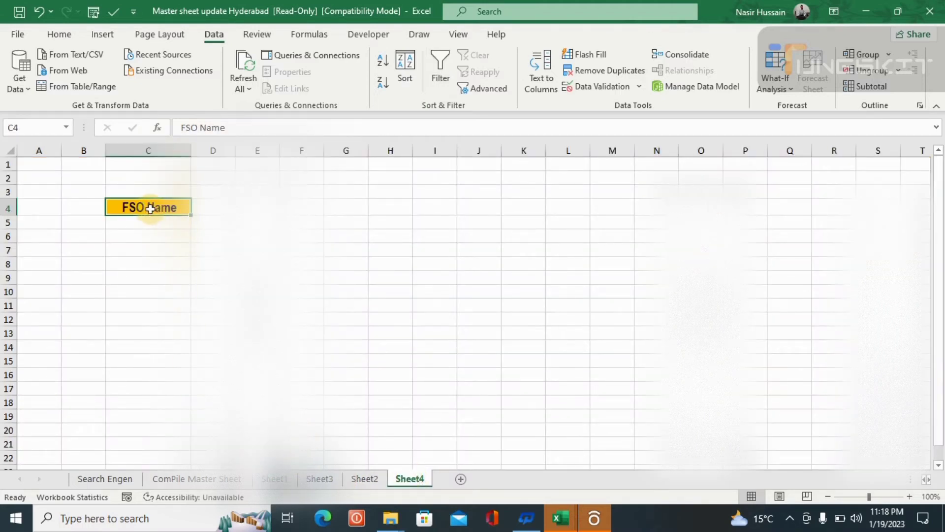
Step: Compare Sheet4's FSO Name heading in C4 against the data on Sheet1
double_click(148, 207)
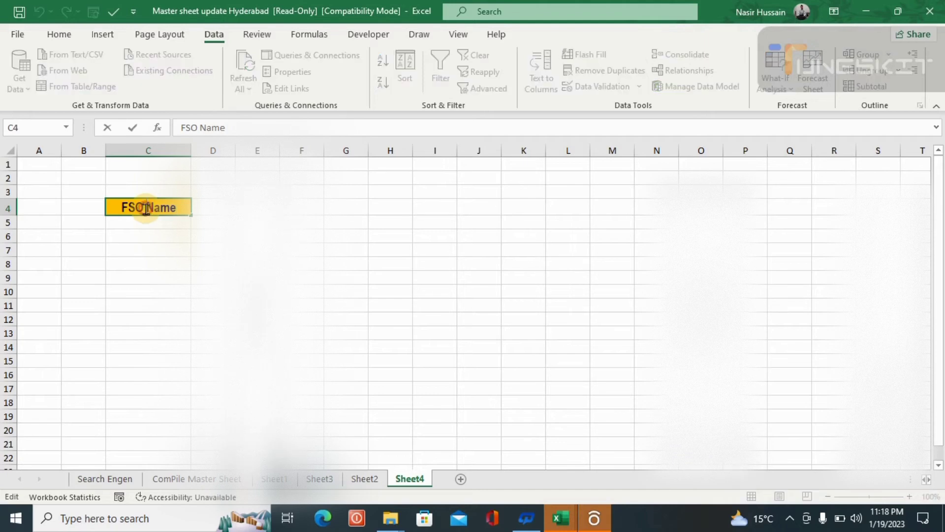
click(274, 479)
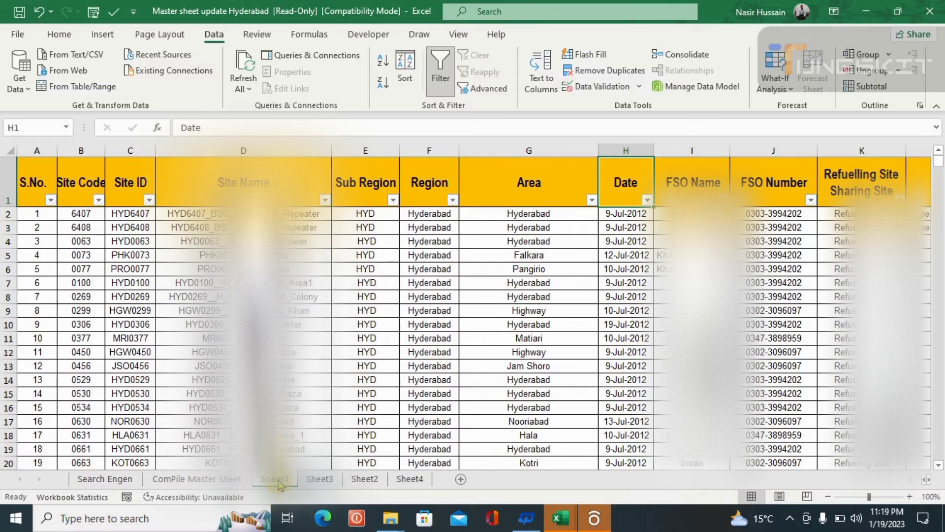
click(410, 478)
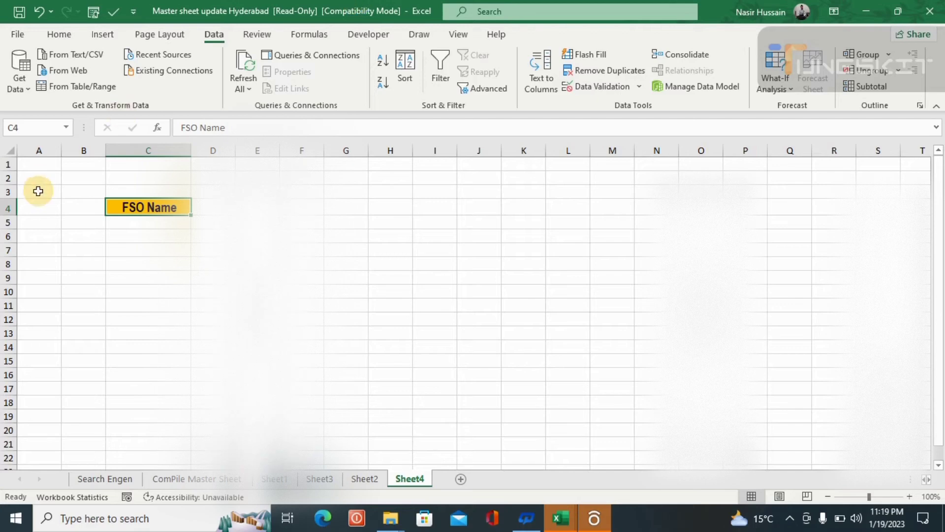
click(274, 479)
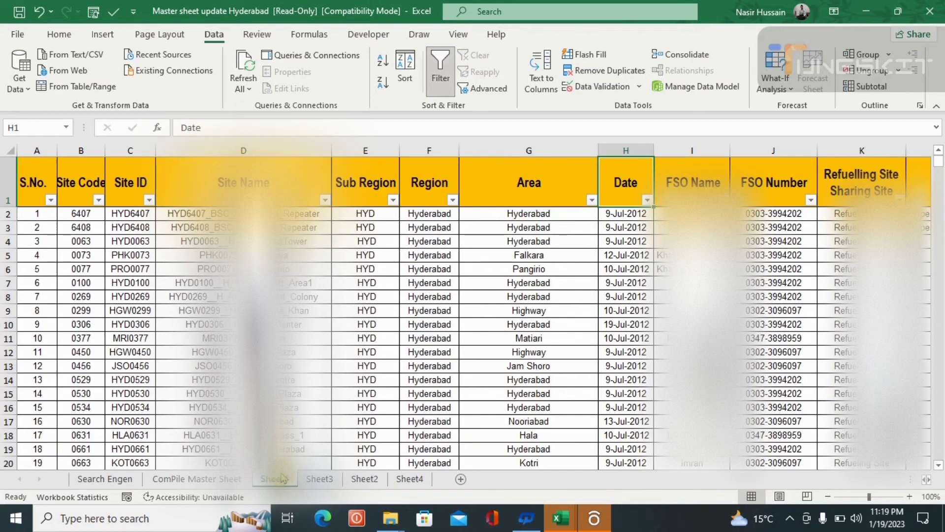
click(309, 476)
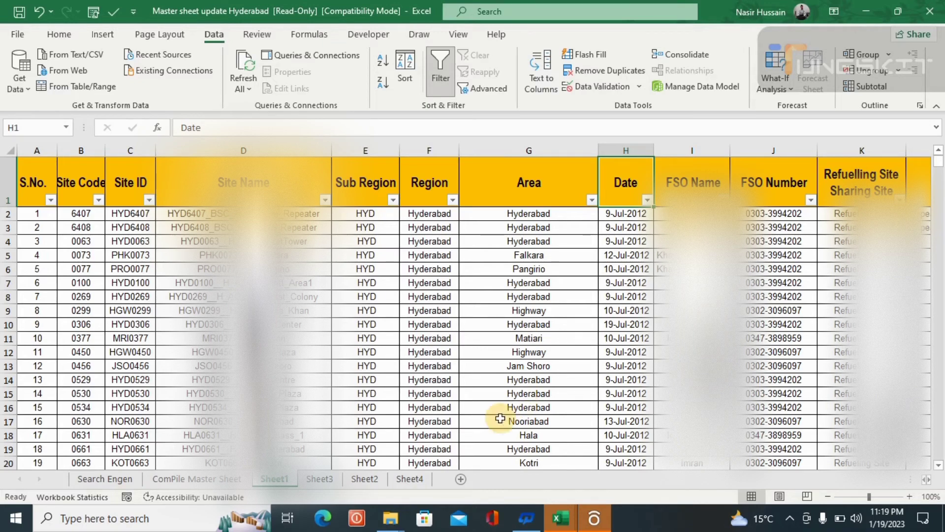
click(409, 478)
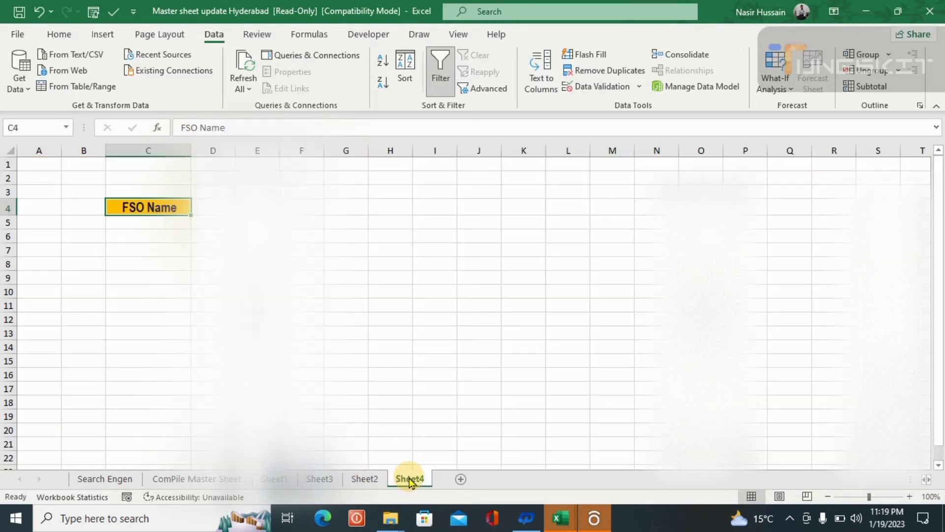
Step: Enter the FSO's name in C5 under FSO Name as the filter criterion
click(168, 224)
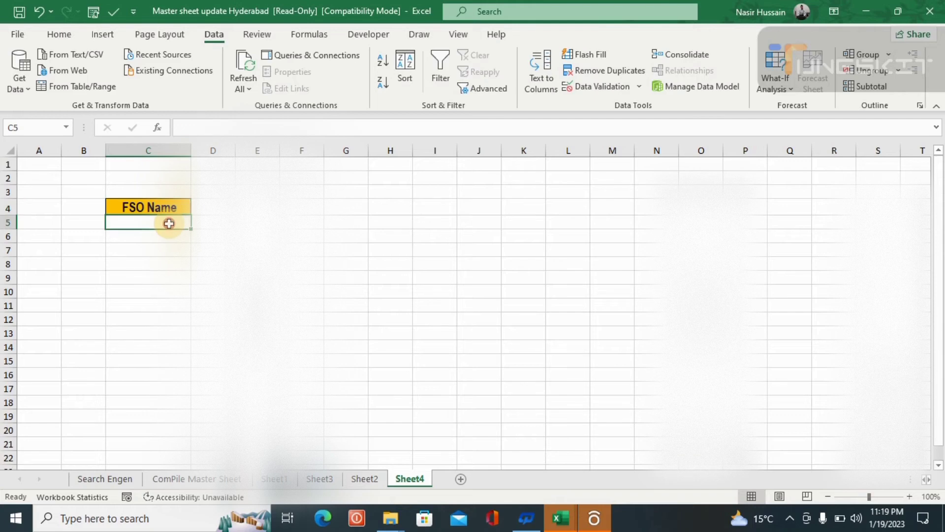
text(I)
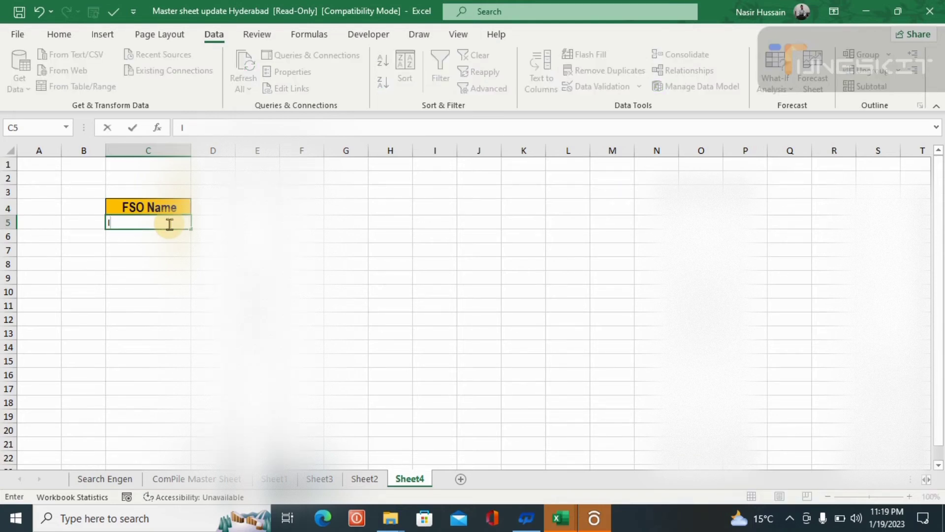
text(mran)
key(Return)
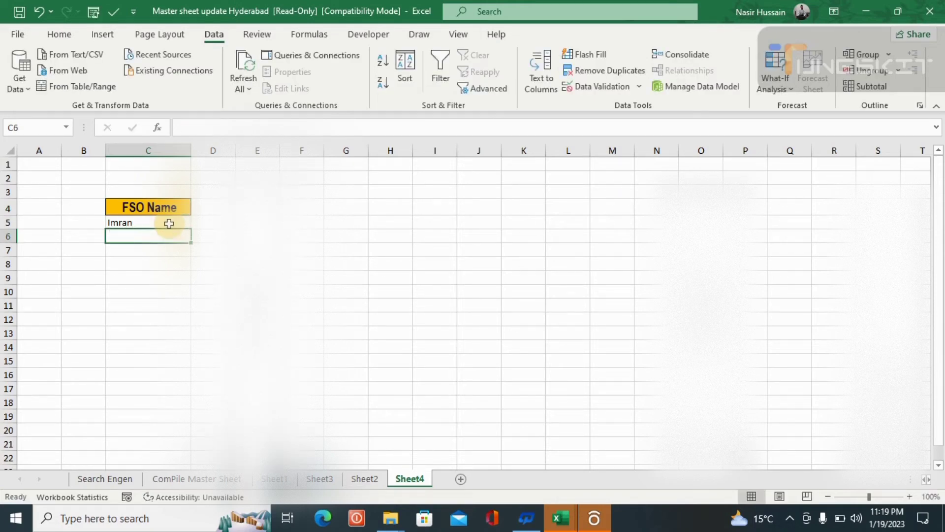
click(169, 224)
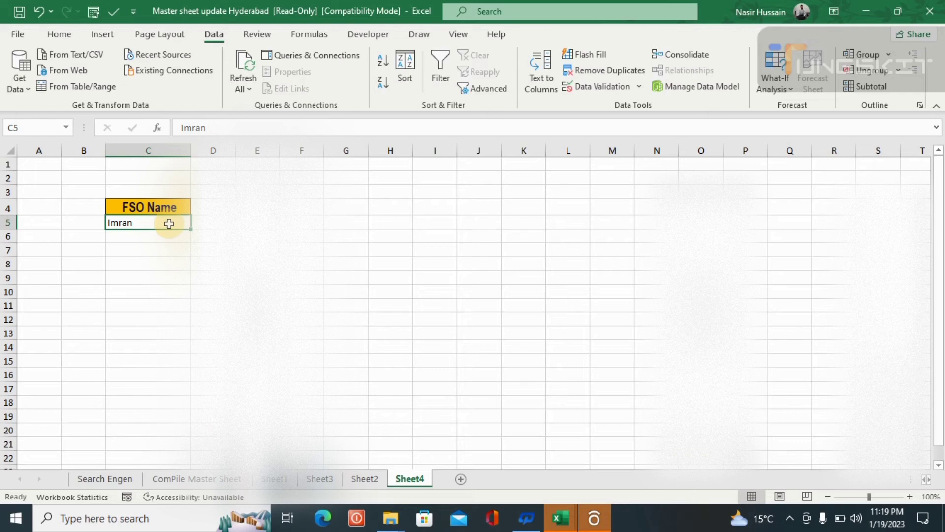
Step: Advanced-filter Sheet1!A1:S1001 with criteria Sheet4!C4:C5, copying matches to B8
click(485, 89)
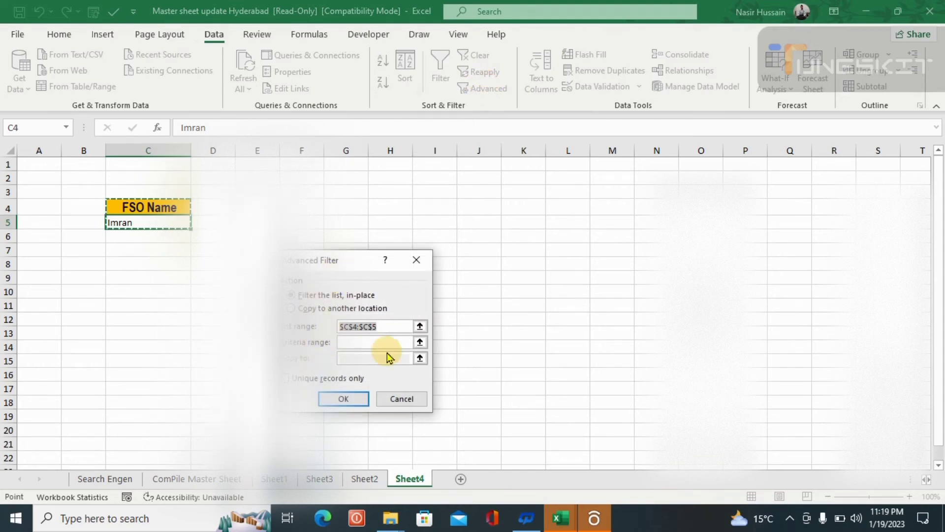
click(285, 480)
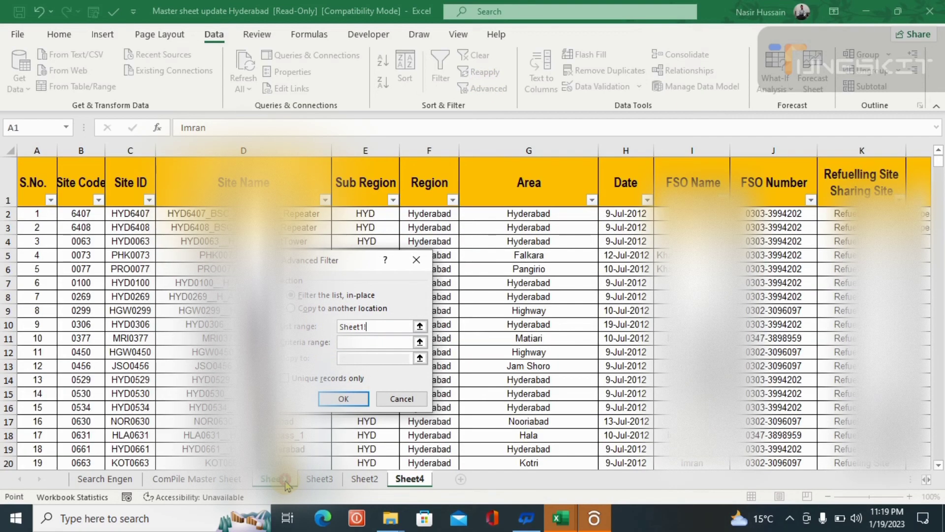
click(36, 179)
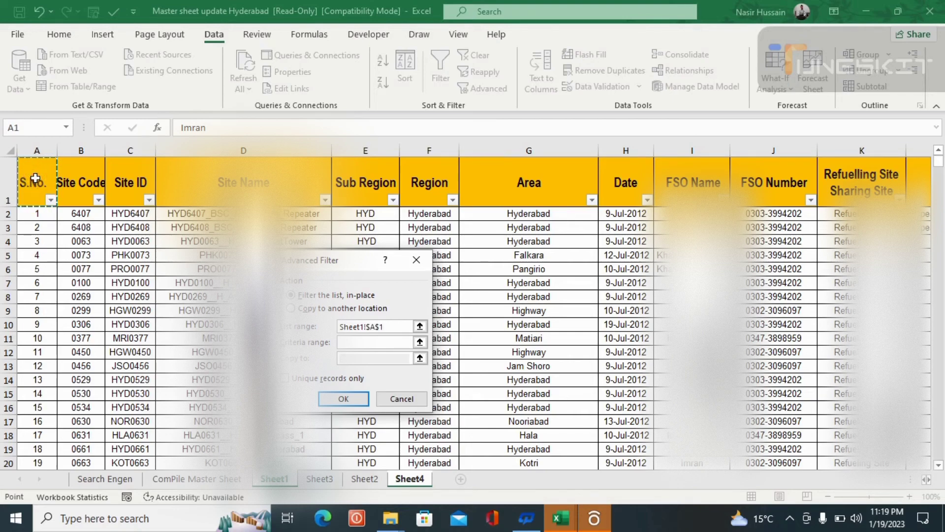
key(ctrl+shift+Right)
key(ctrl+shift+Down)
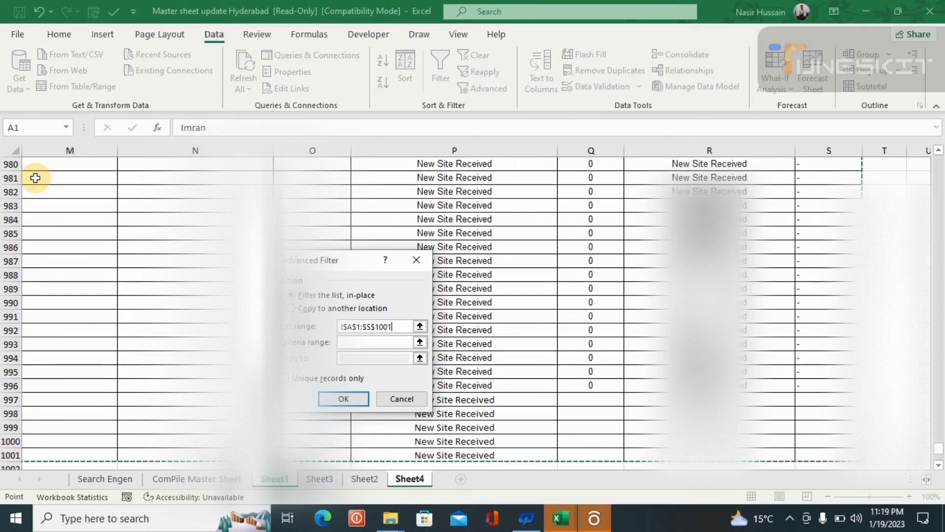
click(356, 343)
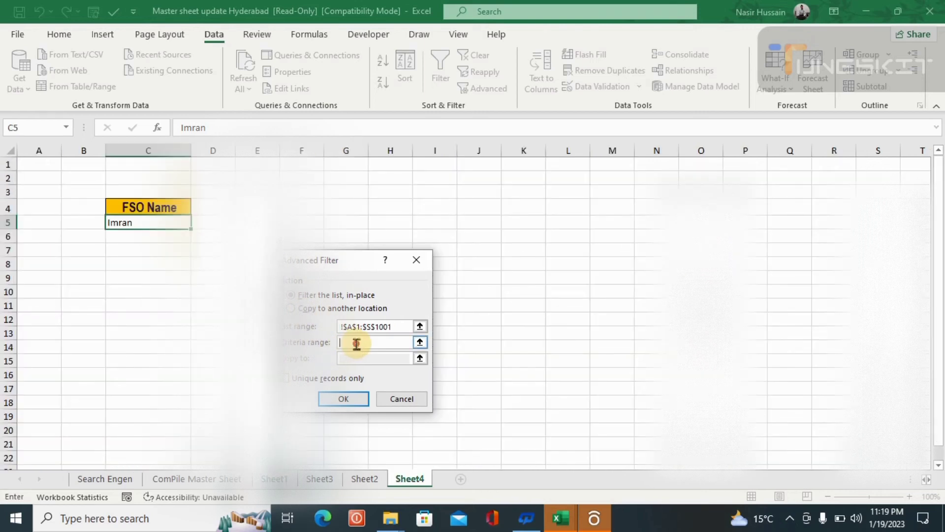
drag(162, 202, 165, 221)
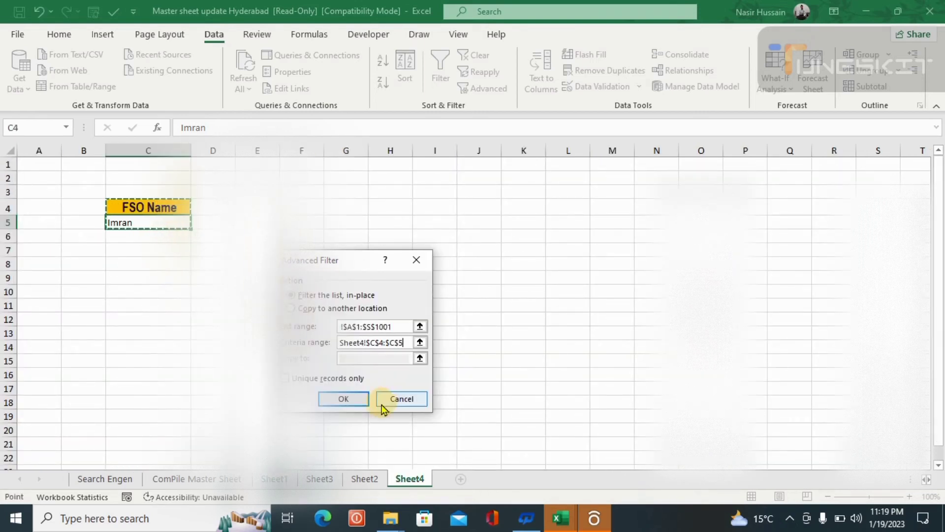
click(292, 309)
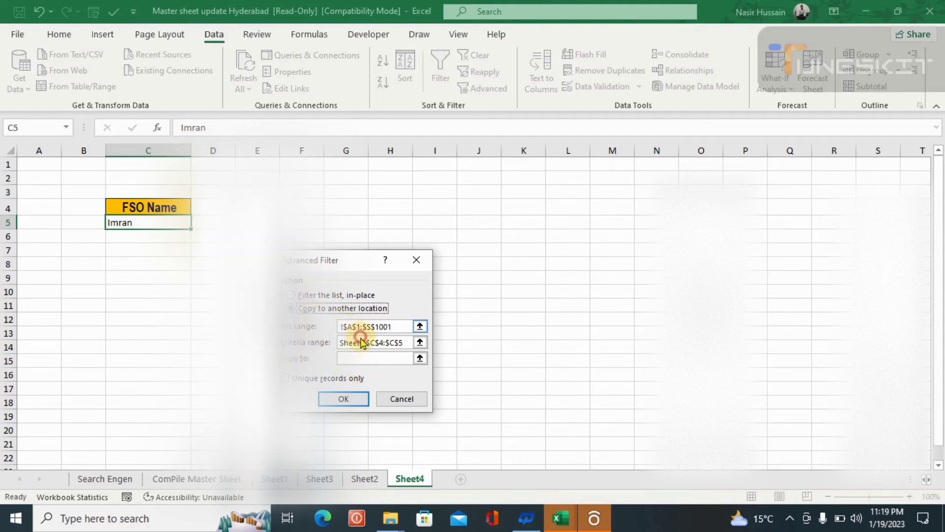
click(376, 359)
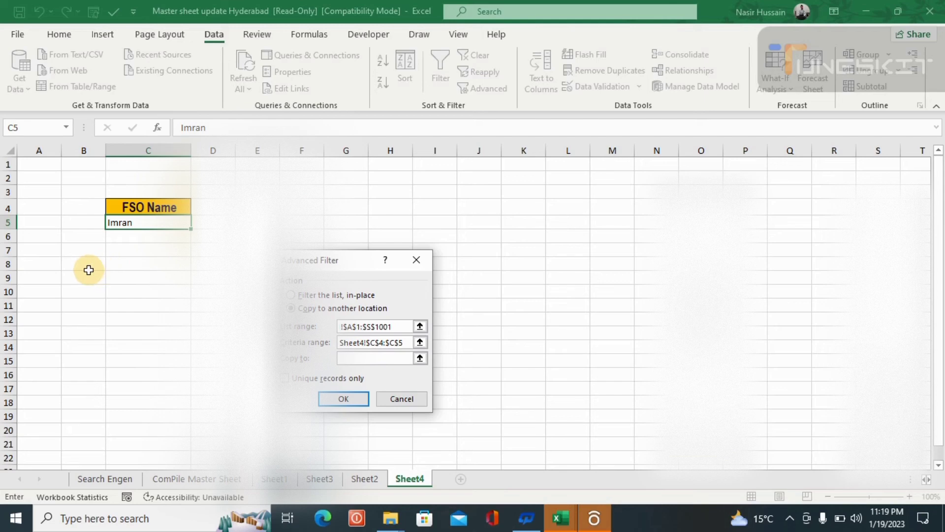
click(89, 265)
click(361, 402)
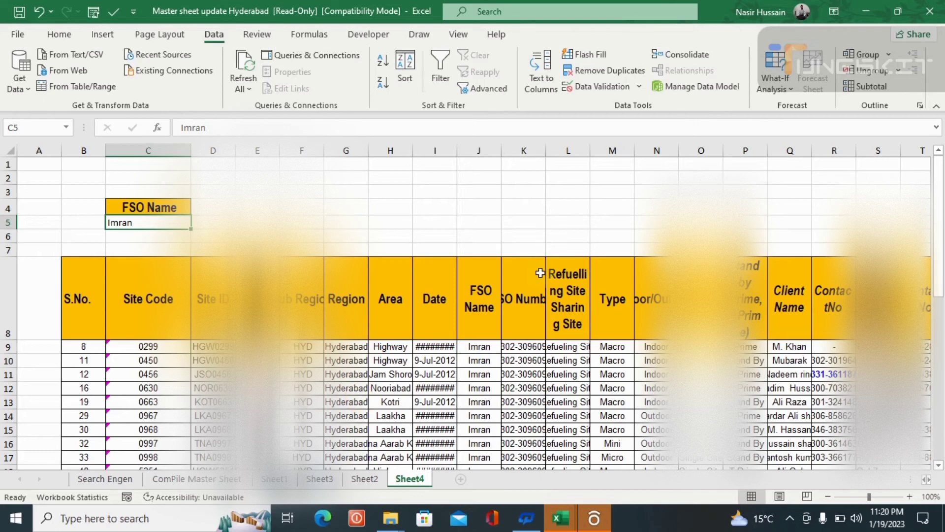
Step: Autofit Sheet4's Date column, confirm the extract runs to row 47, then return to Sheet1
double_click(457, 149)
click(484, 150)
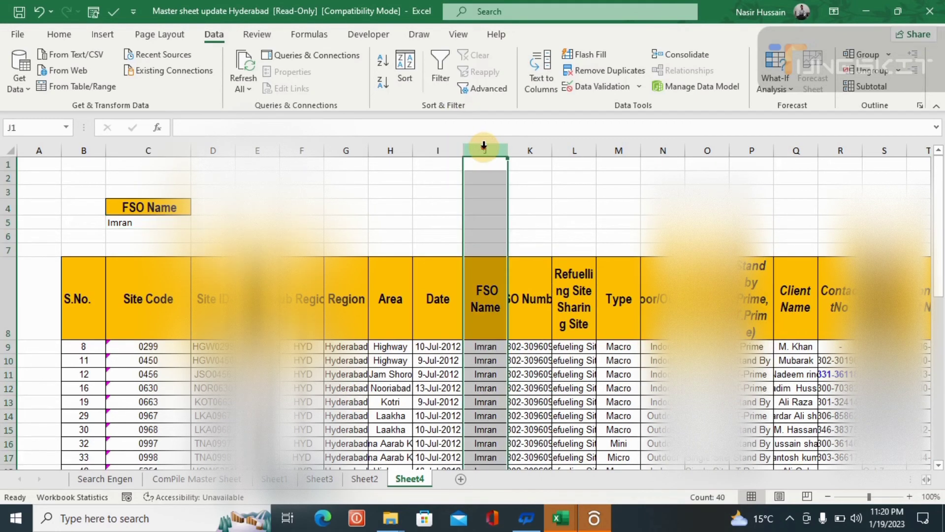
drag(941, 255, 939, 457)
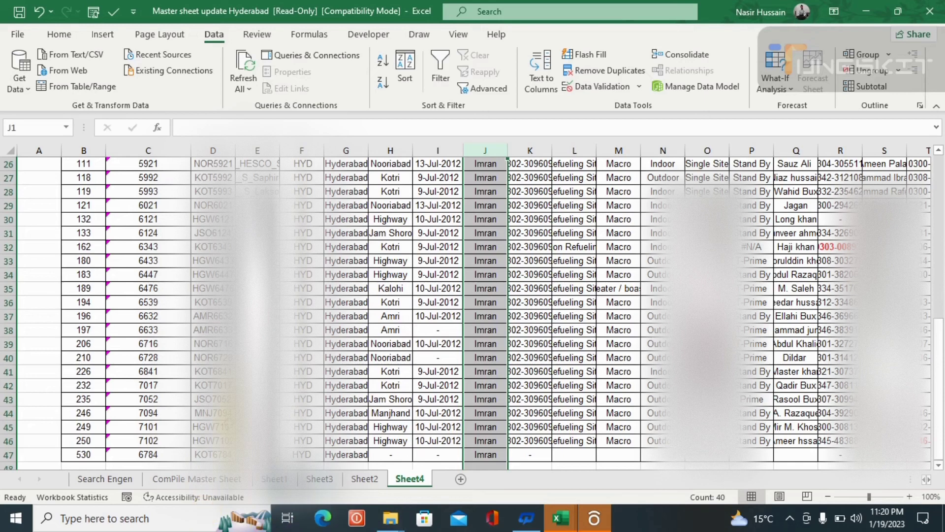
click(271, 484)
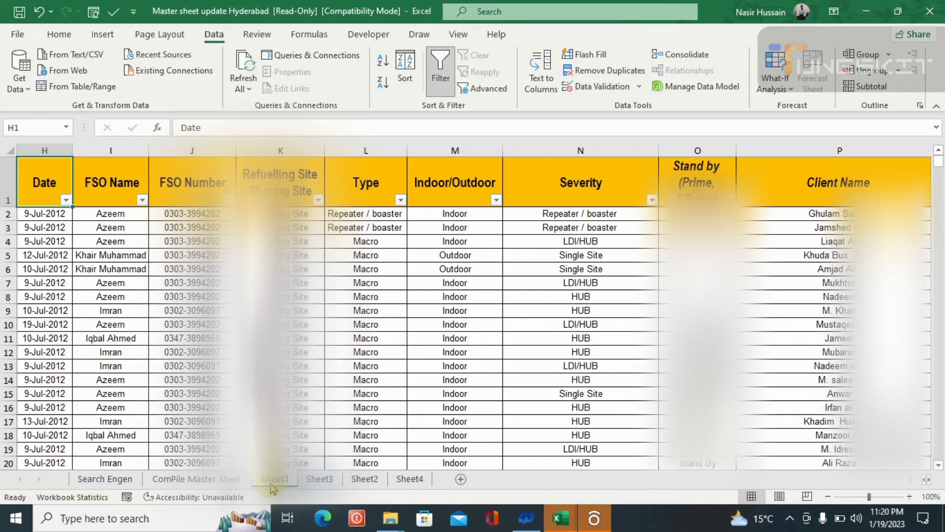
Step: Filter Sheet1's FSO Name column to the single officer, showing 39 of 1000 records
click(142, 200)
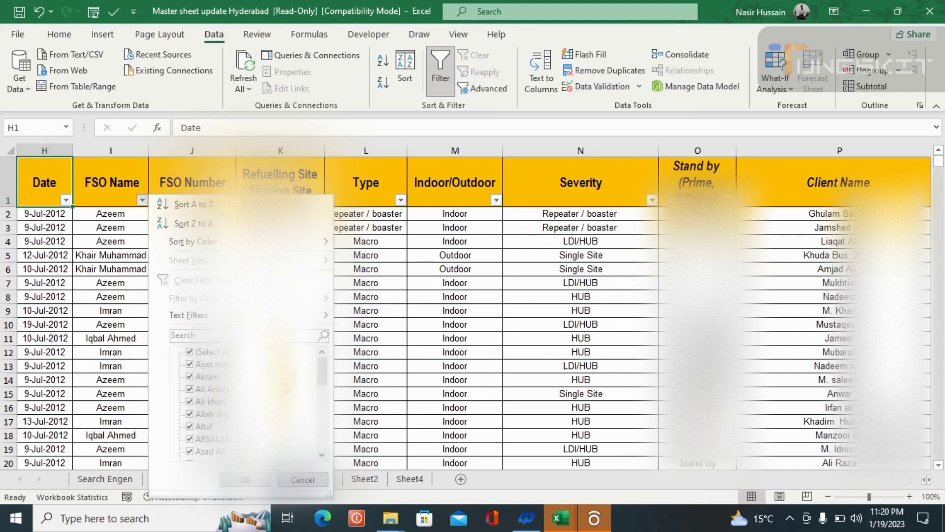
mouse_move(321, 380)
mouse_down()
mouse_move(325, 456)
mouse_move(321, 362)
mouse_move(323, 399)
mouse_up()
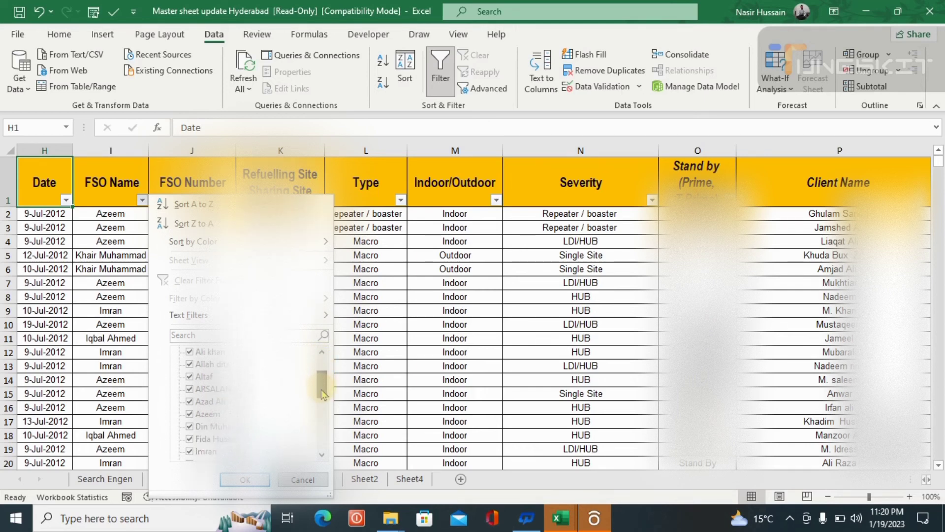
drag(322, 398, 320, 340)
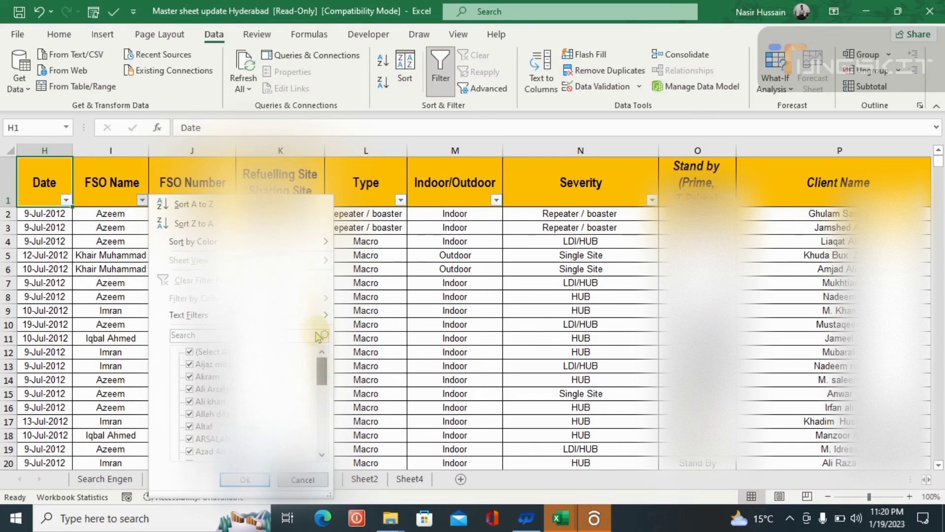
click(189, 351)
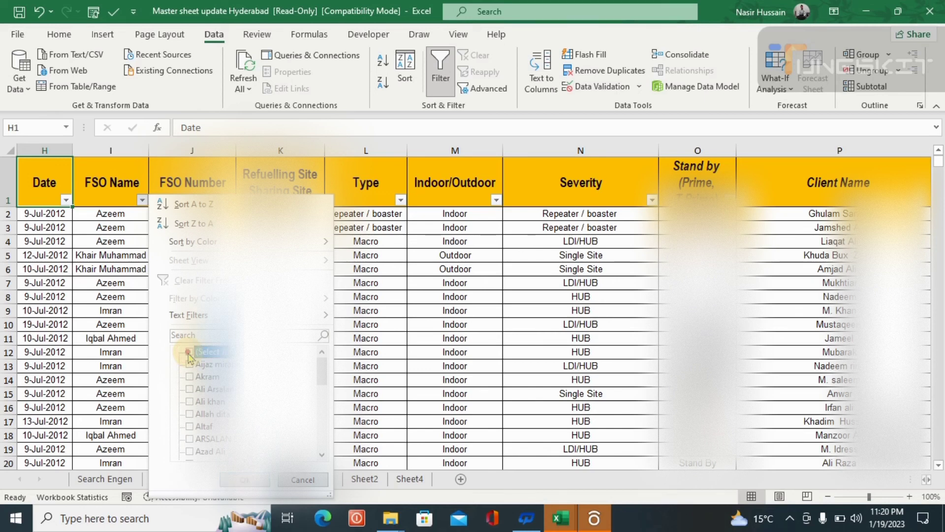
drag(322, 377, 326, 397)
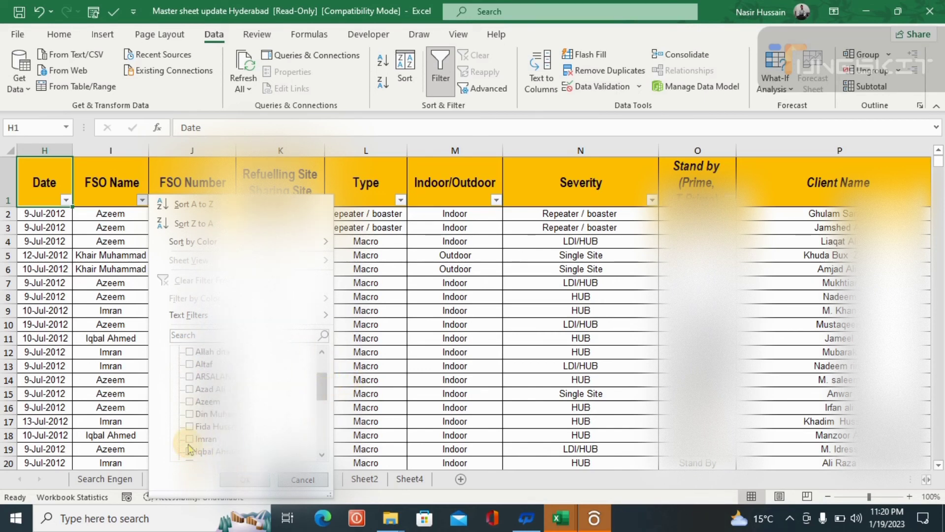
click(189, 439)
click(242, 481)
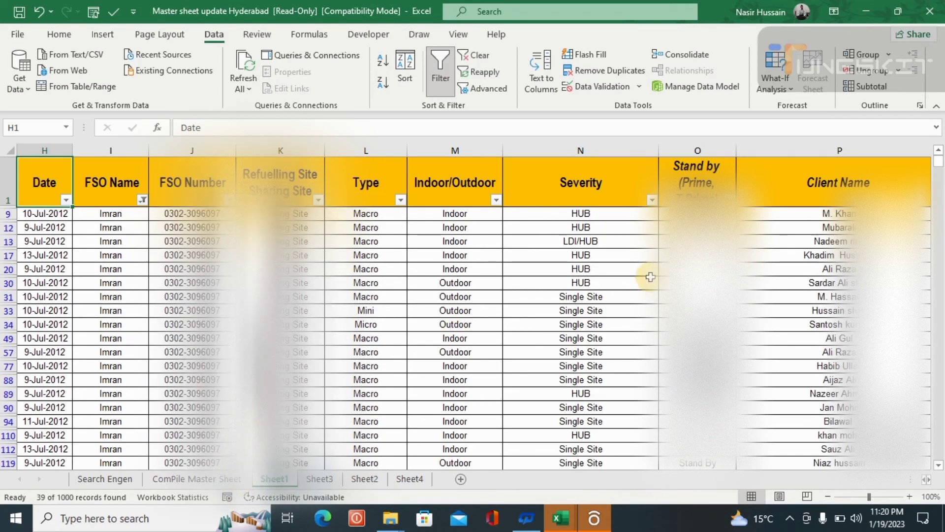
Step: Move along the filtered header row and back to the Region column
key(Right)
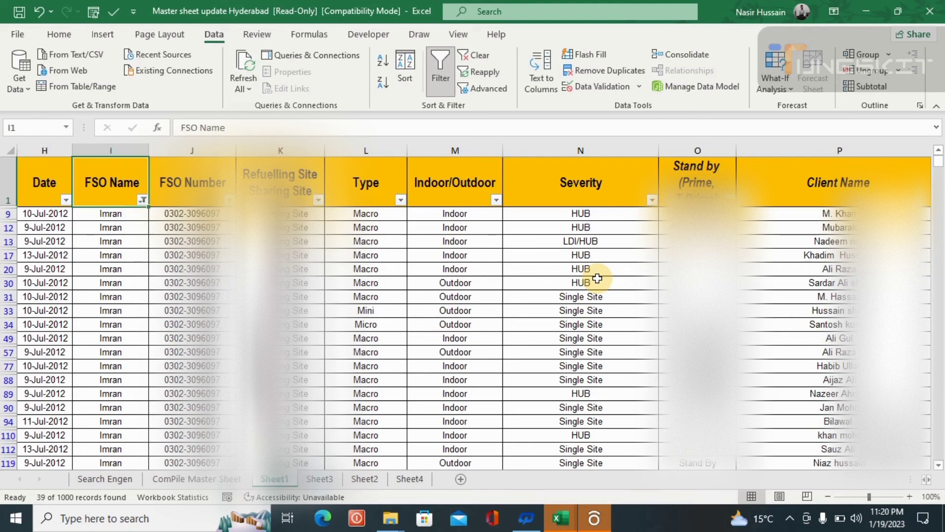
key(Right)
key(Right)
key(Right)
key(Right)
key(Right)
key(Right)
key(Right)
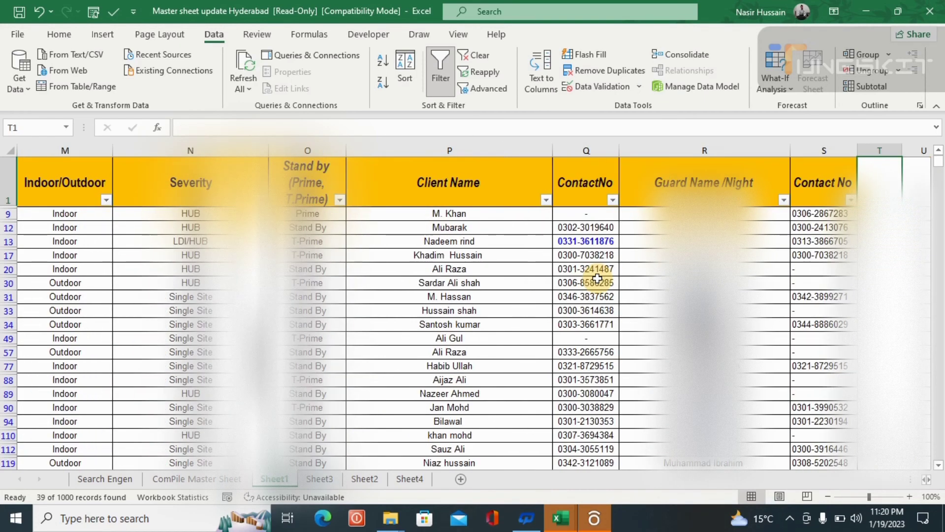
key(Left)
key(Left)
key(Left)
key(Left)
key(Left)
key(Left)
key(Left)
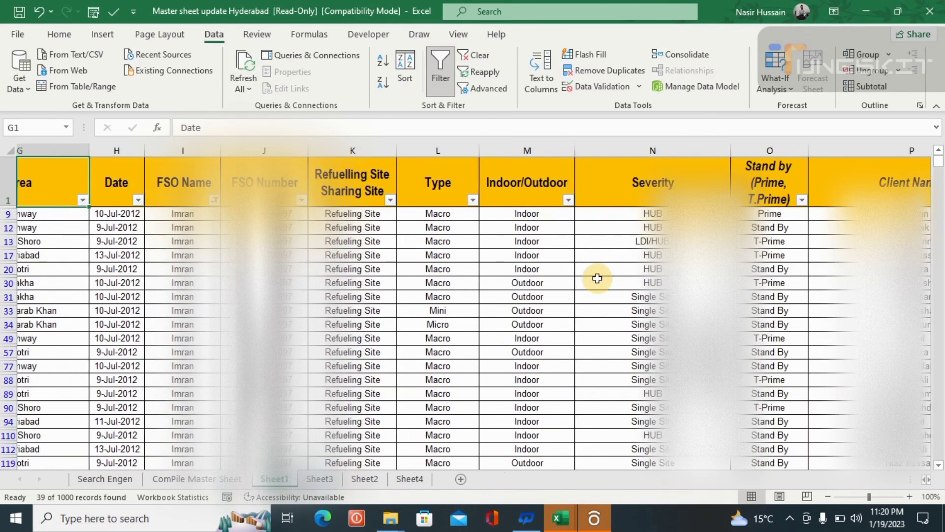
key(Left)
key(Left)
key(Left)
key(Left)
key(Left)
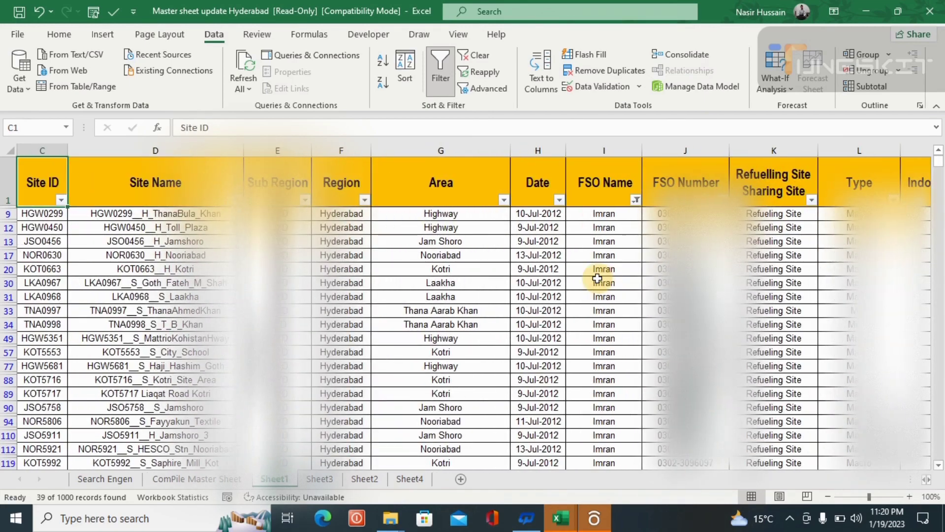
key(Left)
key(Left)
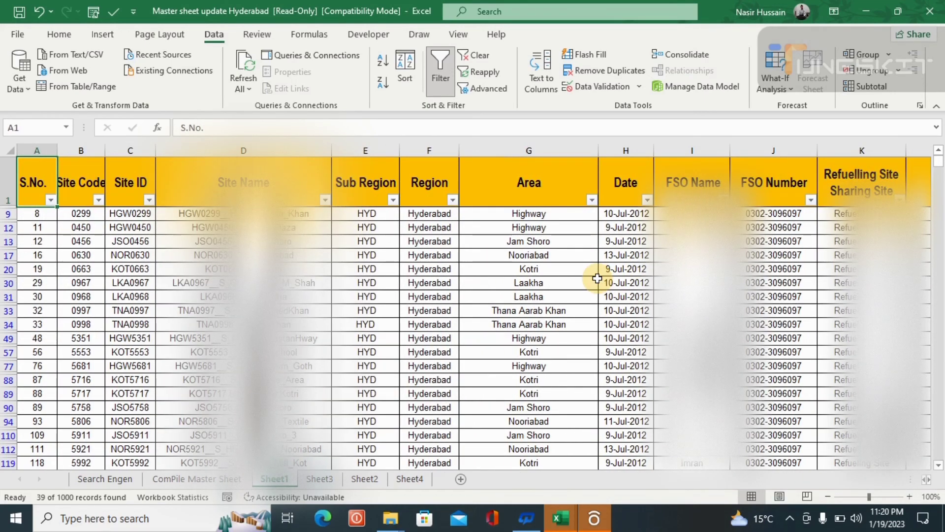
Step: On Sheet4, step down column J through the extracted FSO Name entries
click(407, 480)
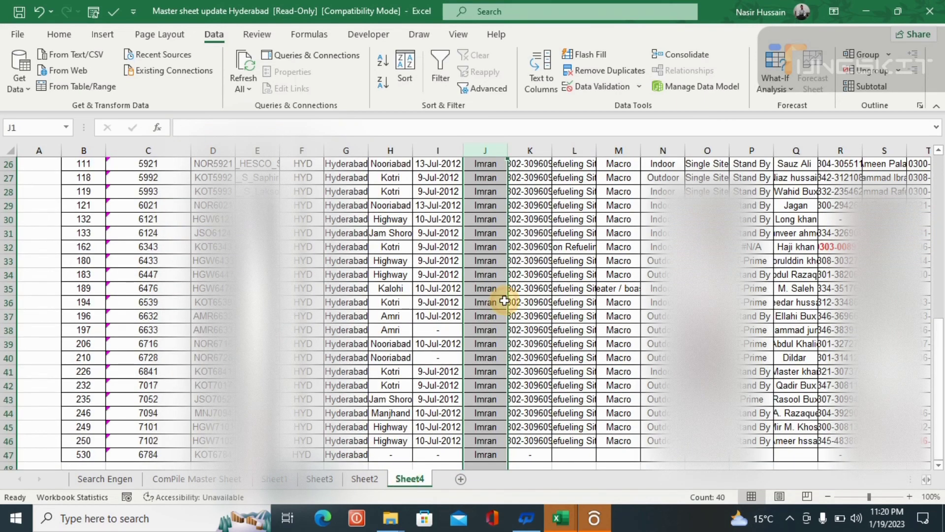
scroll(504, 300, up, 8)
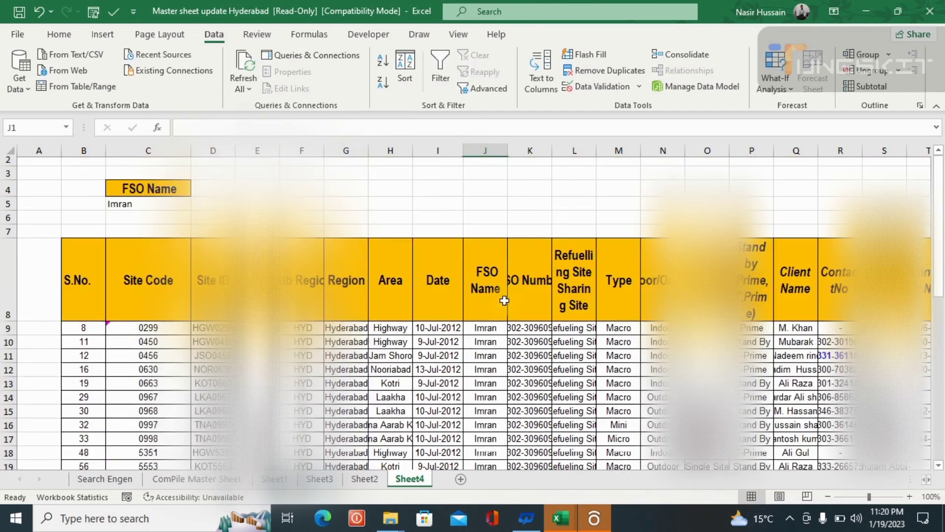
key(Down)
key(Down)
key(Down)
key(Down)
key(Down)
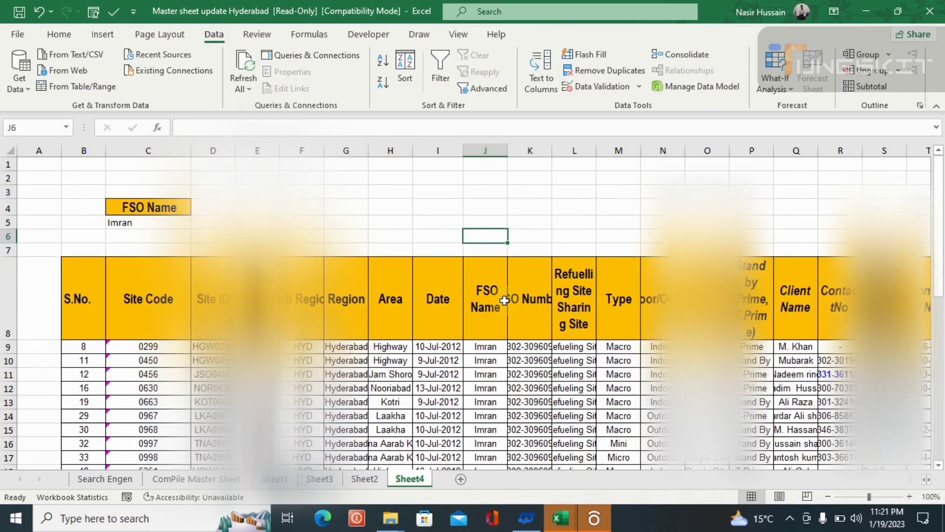
key(Down)
key(Down)
key(Down)
key(Down)
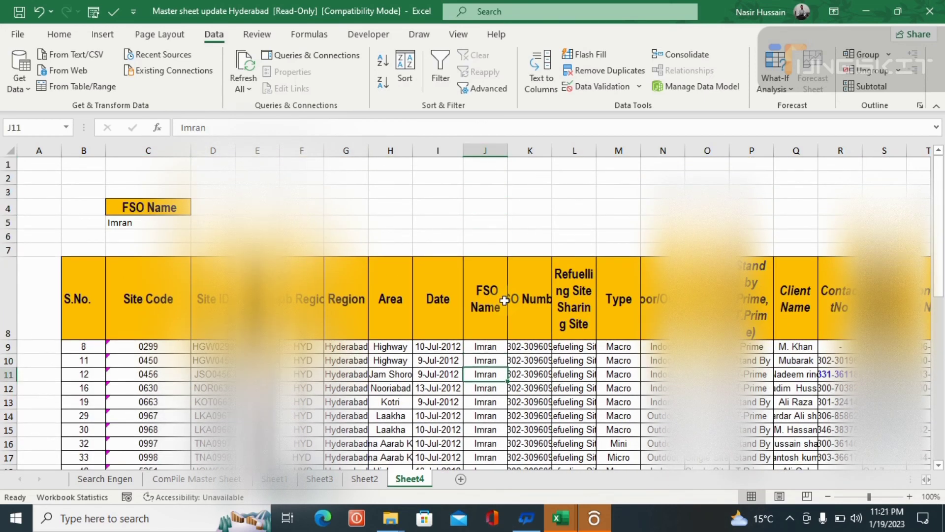
key(Down)
key(Down)
key(Down)
key(Down)
key(Down)
key(Down)
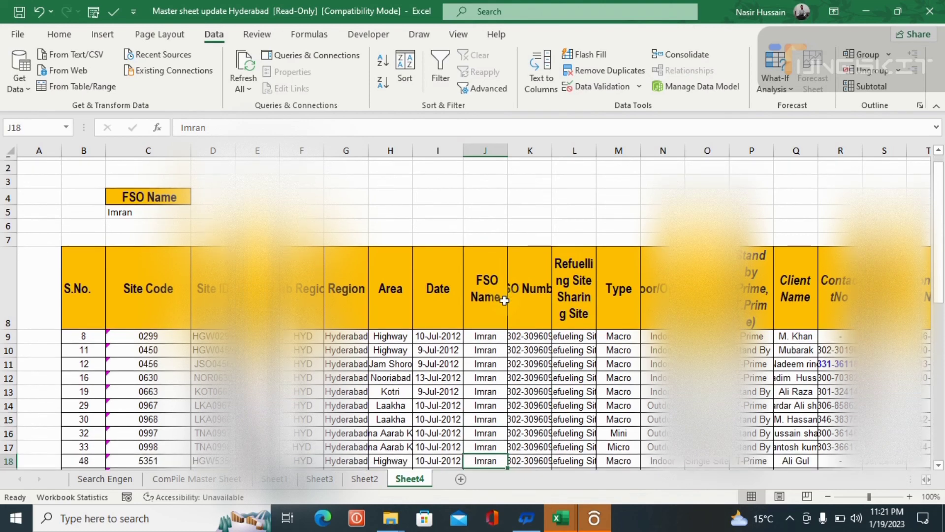
key(Down)
key(Down)
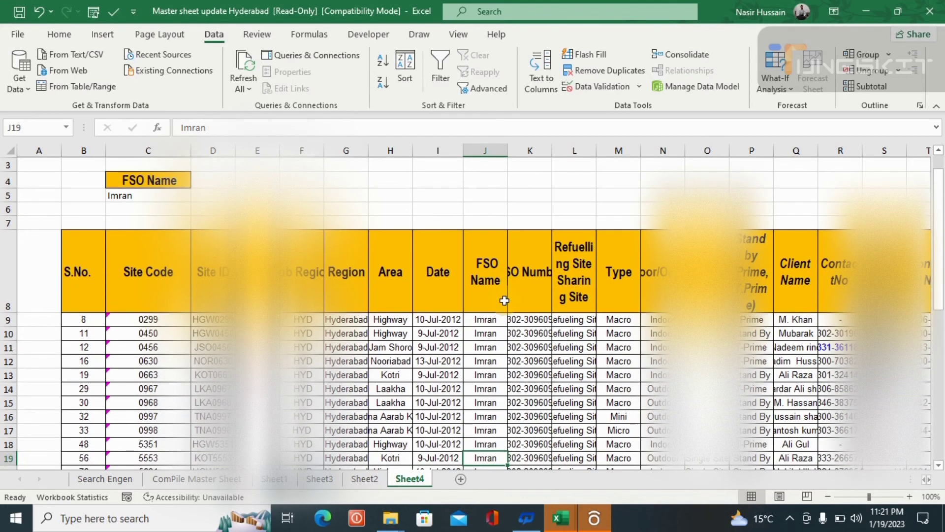
key(Down)
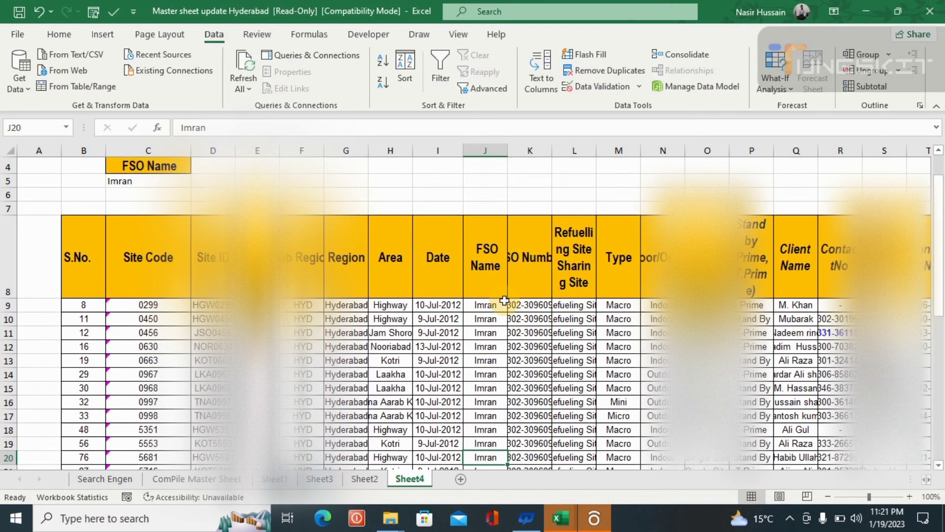
Step: Step back up column J to the FSO Name header
key(Up)
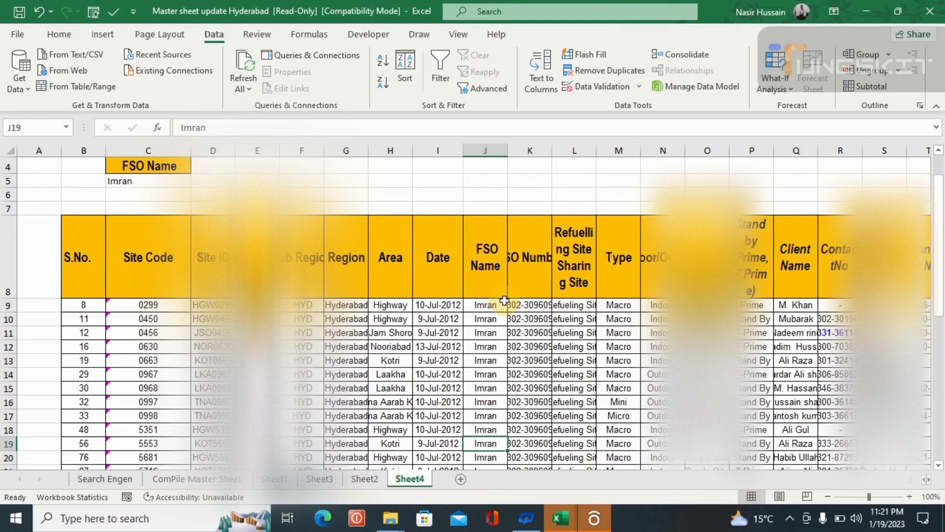
key(Up)
key(Up)
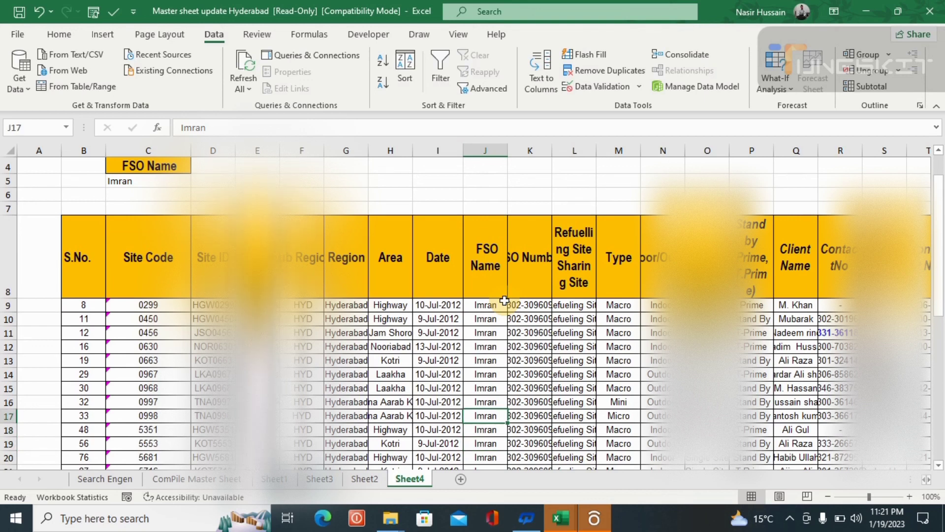
key(Up)
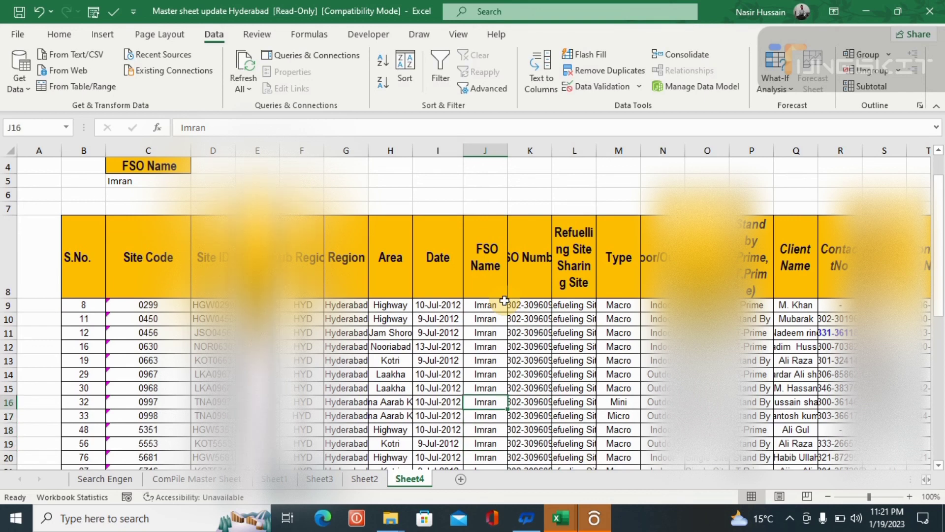
key(Up)
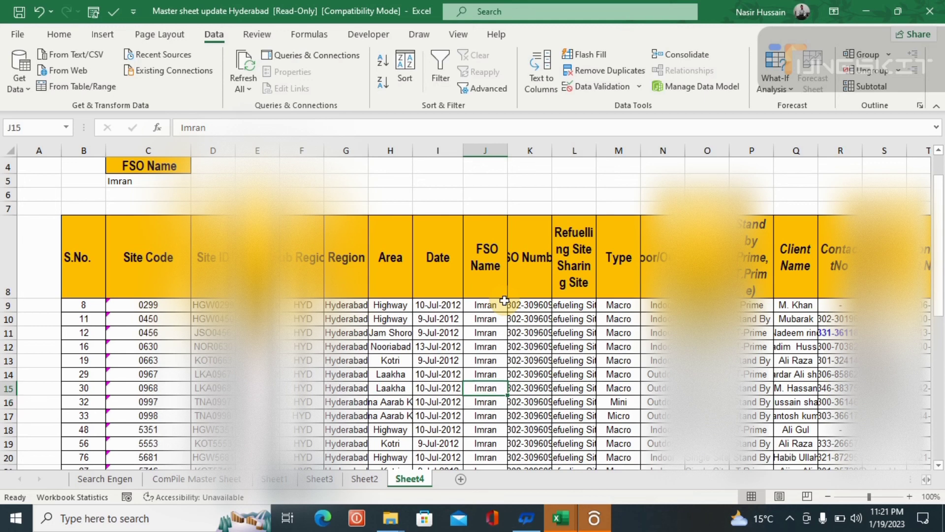
key(Up)
key(Up)
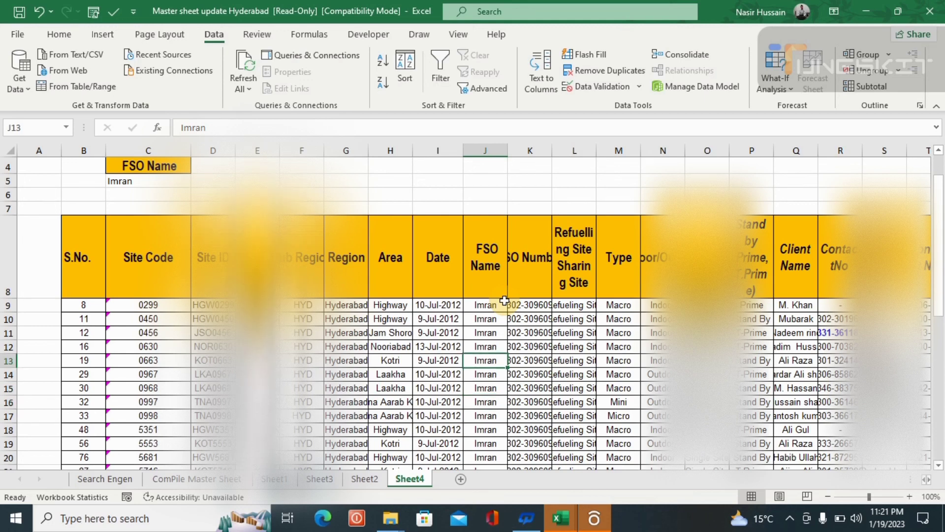
key(Up)
key(Up)
key(Up)
key(Up)
key(Up)
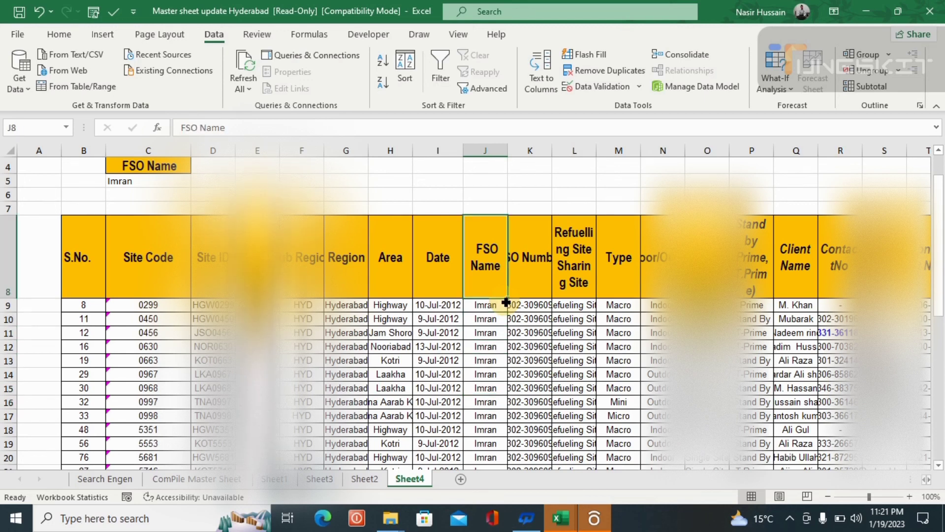